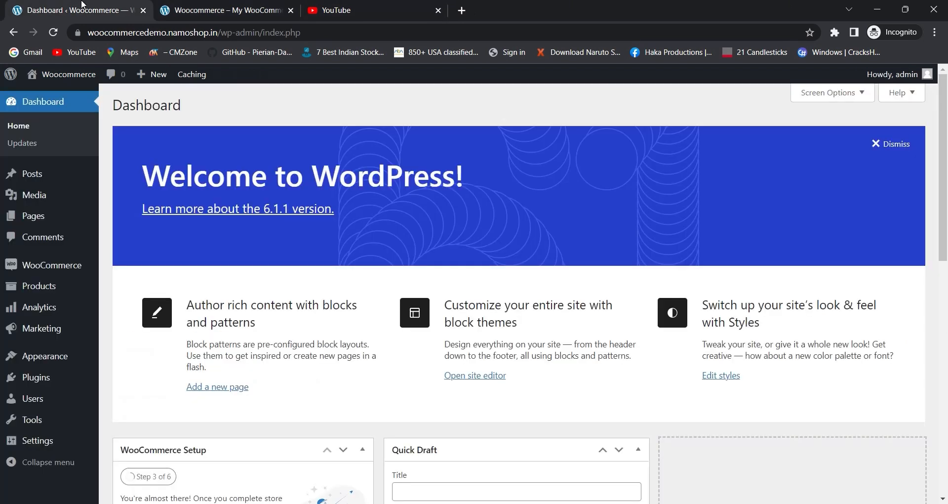
Open the WooCommerce shipping settings and look through the shipping classes and shipping zones
click(82, 10)
mouse_move(49, 265)
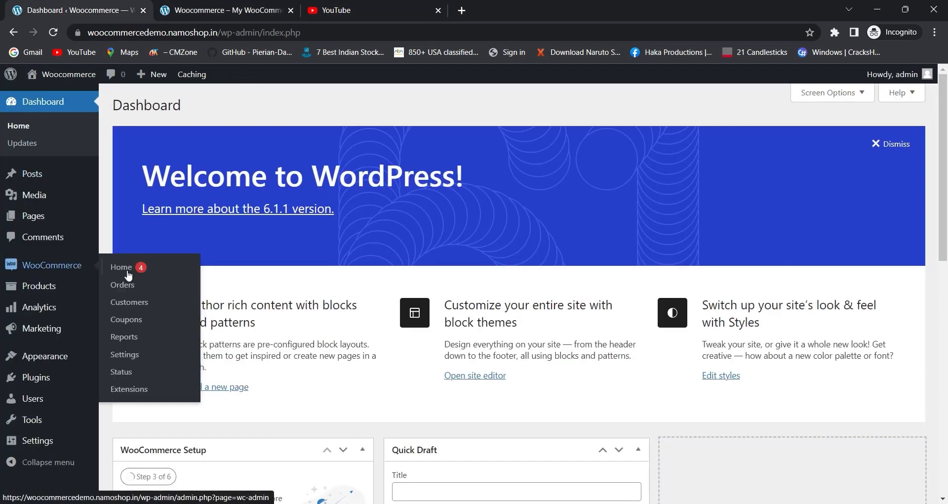
click(140, 352)
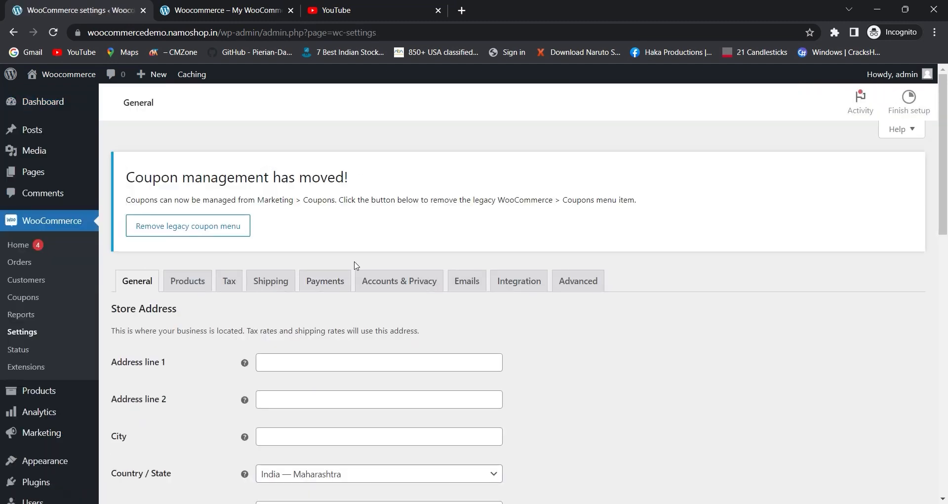
click(271, 281)
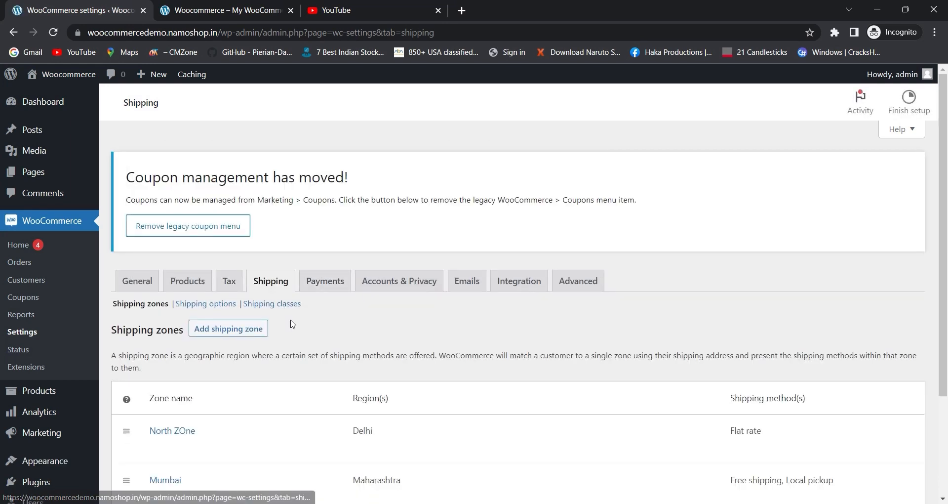
click(285, 304)
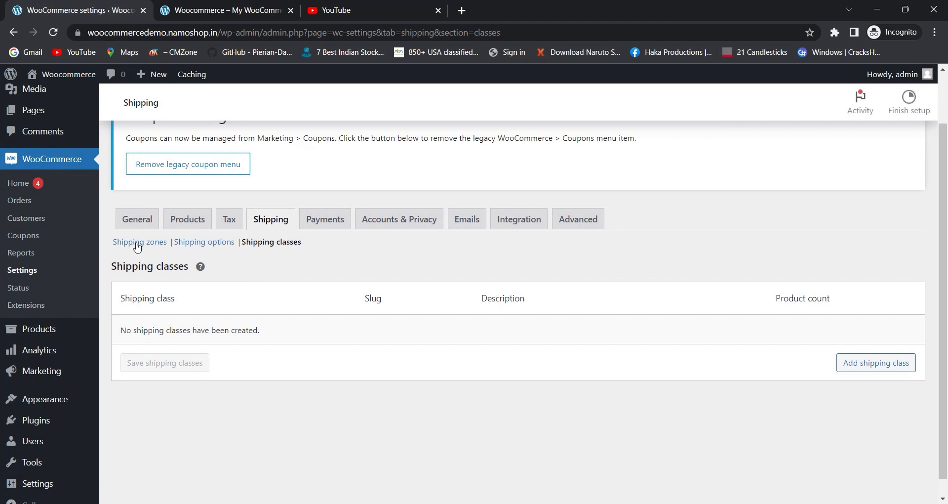
click(137, 243)
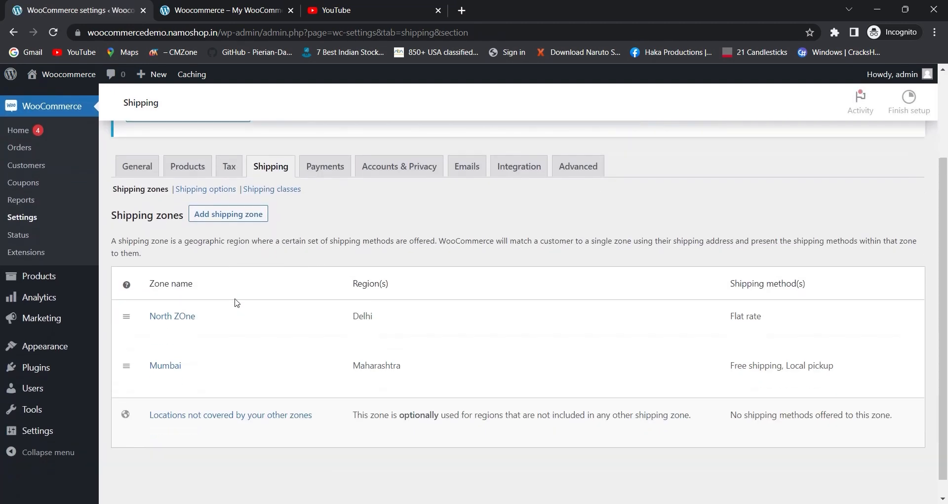
Review the flat rate method of the North ZOne shipping zone, checking its cost, and save its settings
scroll(236, 302, down, 1)
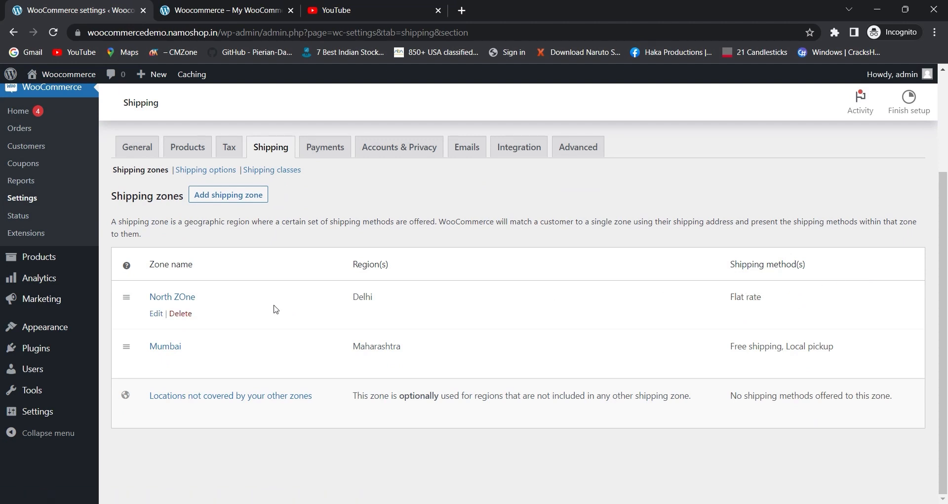
click(178, 300)
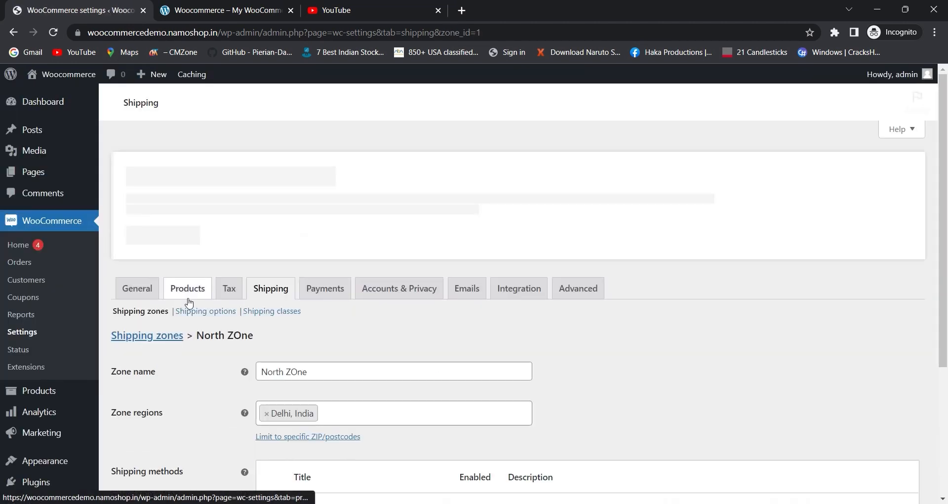
scroll(407, 259, down, 2)
scroll(407, 259, down, 3)
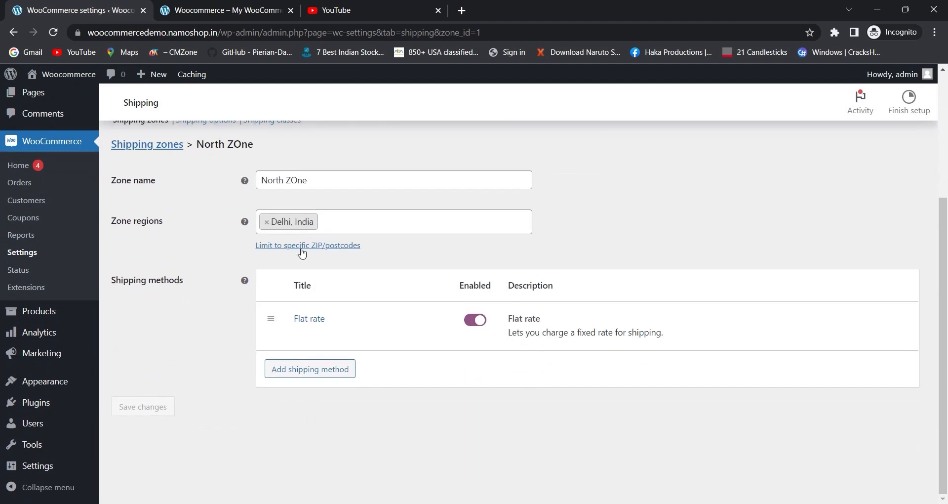
click(315, 324)
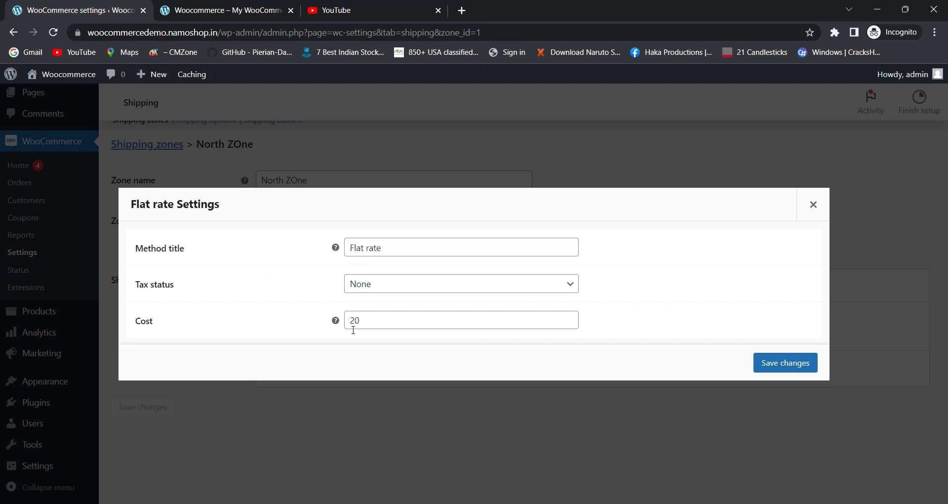
drag(364, 322, 330, 319)
click(780, 366)
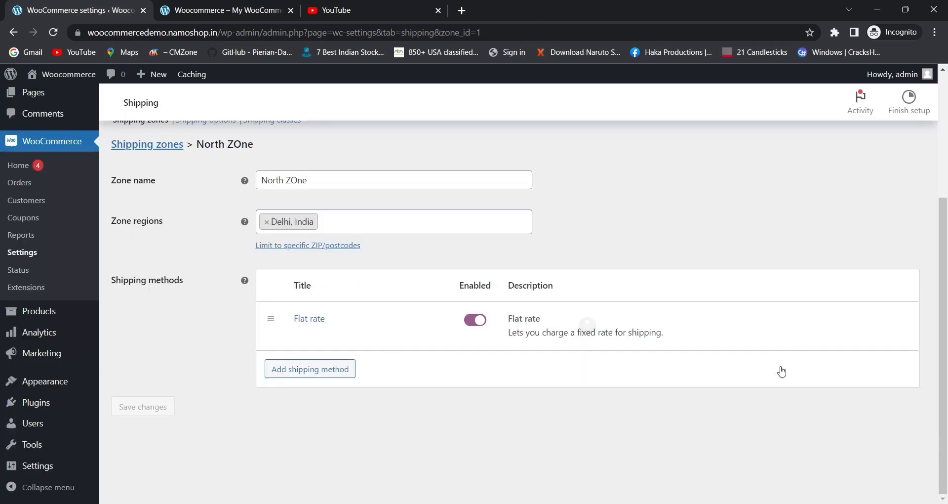
Add a shipping class named Light Weight in the shipping classes list and save it
scroll(334, 182, up, 4)
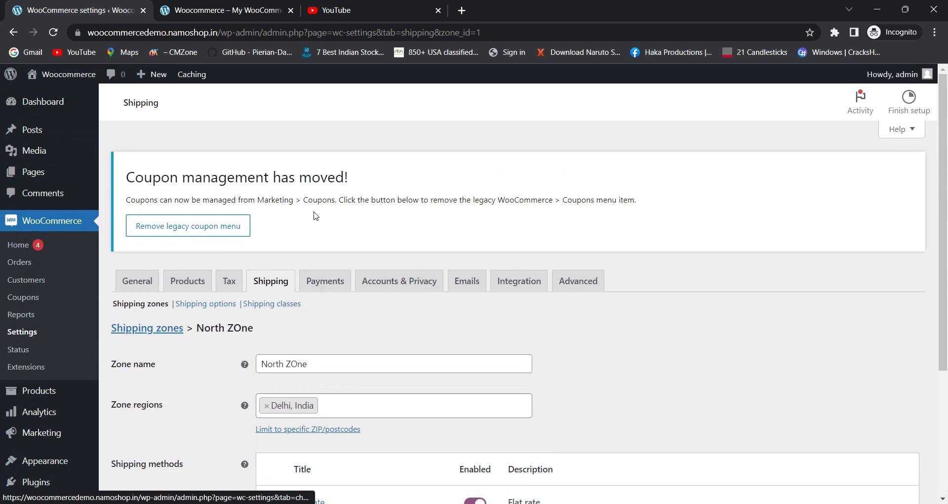
click(279, 304)
scroll(372, 144, down, 3)
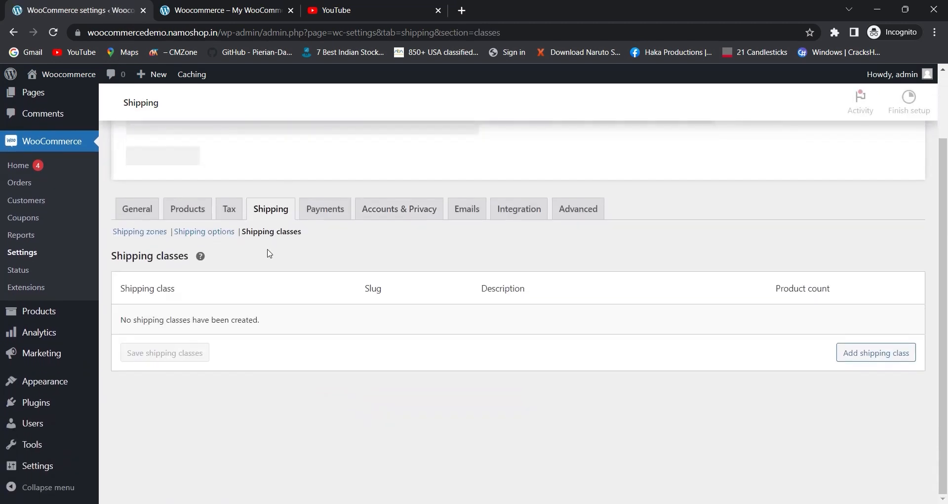
click(842, 341)
click(172, 316)
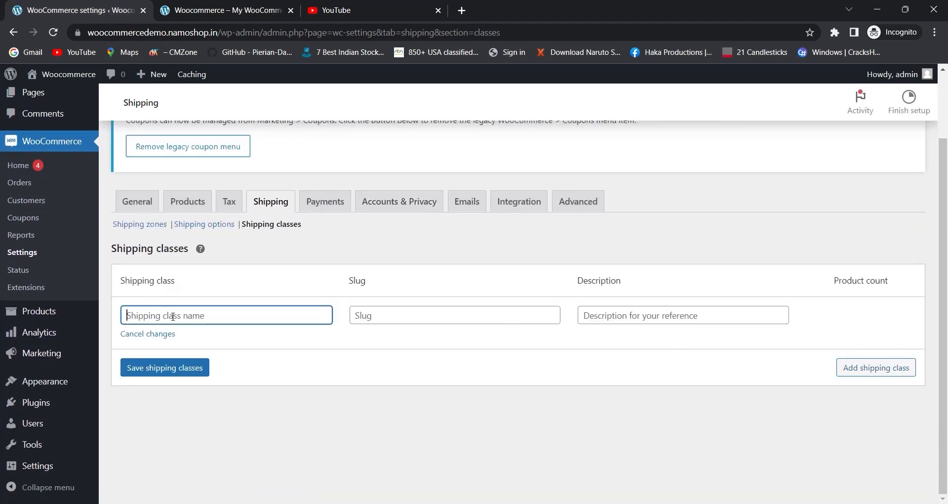
text(Light Weight)
key(Return)
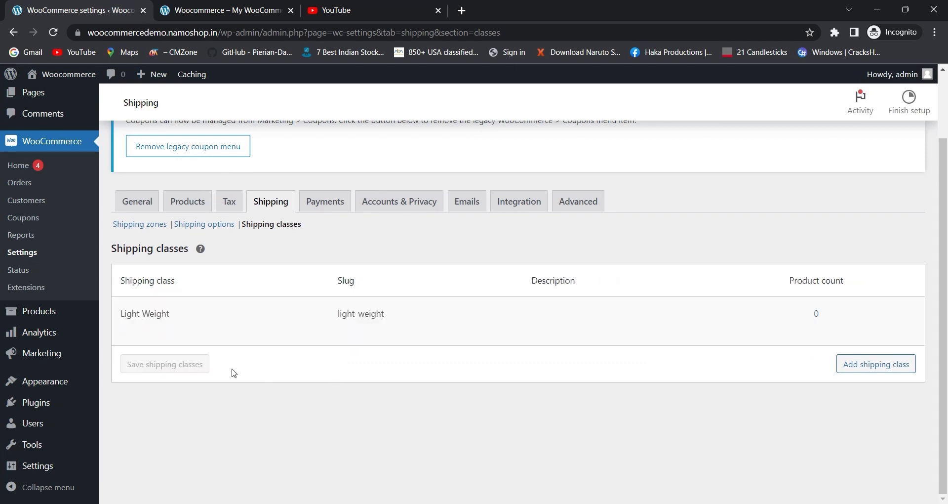
Add a second shipping class named Heavy Weight and save it
click(904, 363)
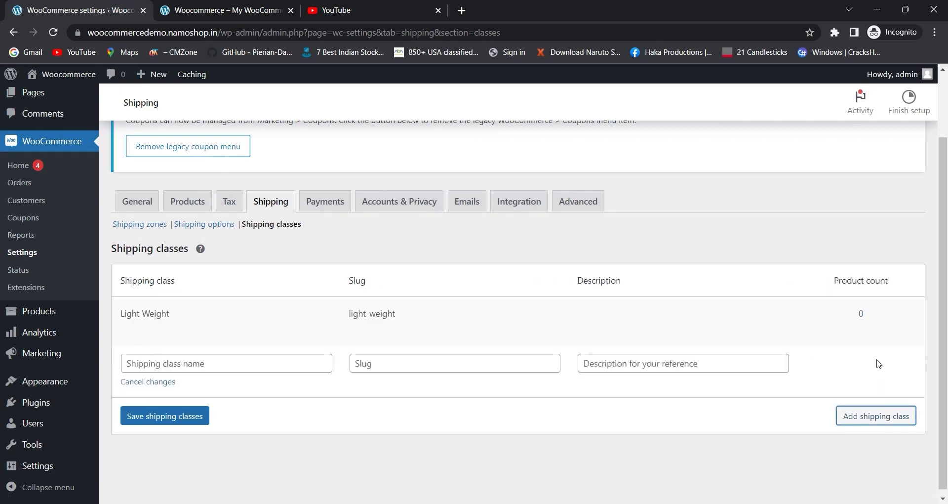
click(251, 362)
text(Heavy Weight)
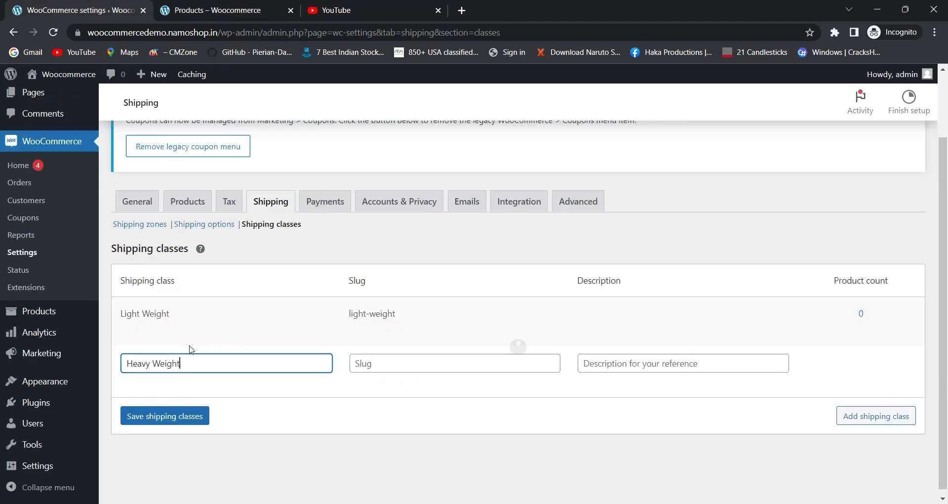
key(Return)
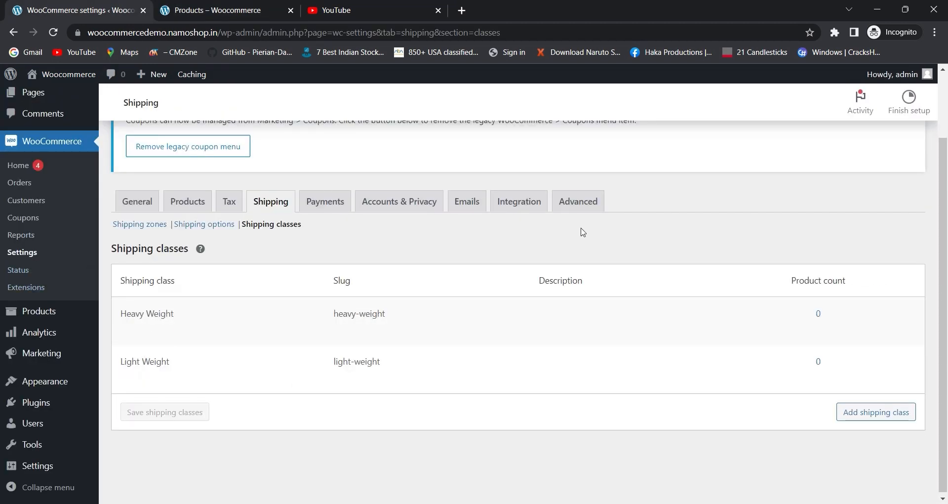
Open the flat rate settings of the North ZOne shipping zone and review the shipping class cost and calculation type fields
click(151, 230)
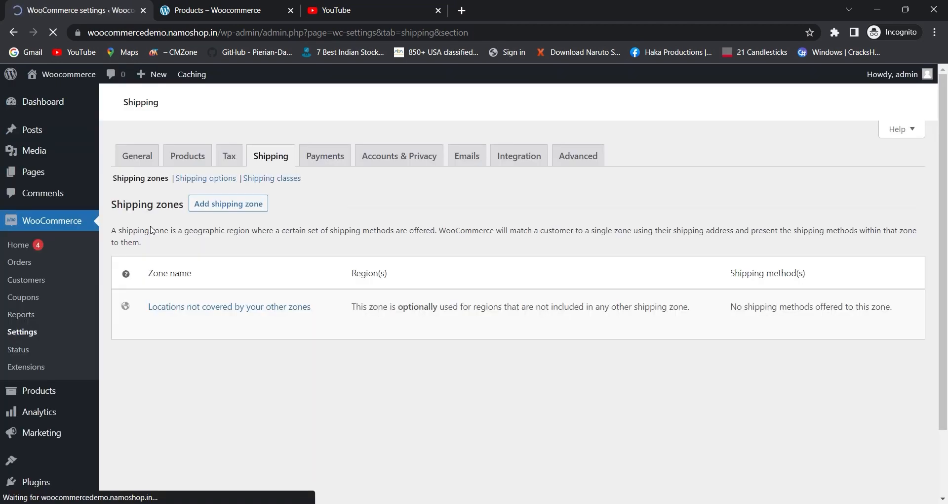
scroll(201, 298, down, 2)
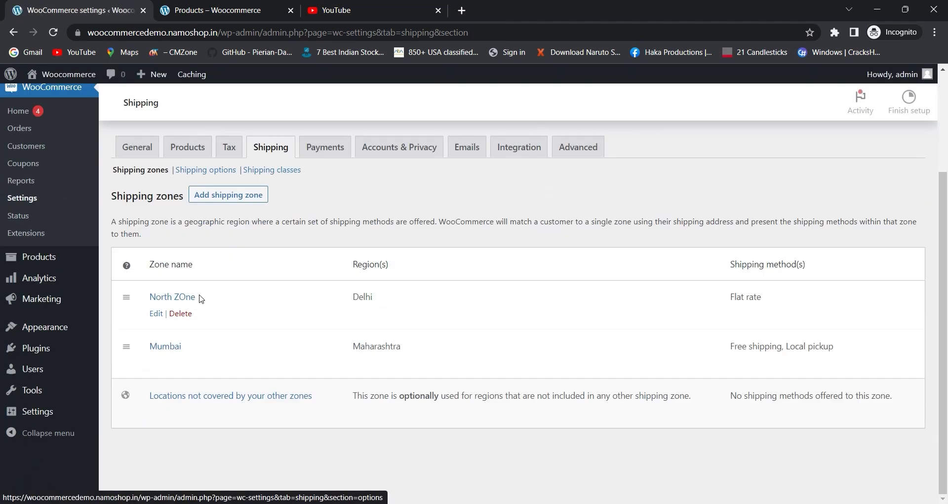
click(157, 314)
scroll(338, 323, down, 2)
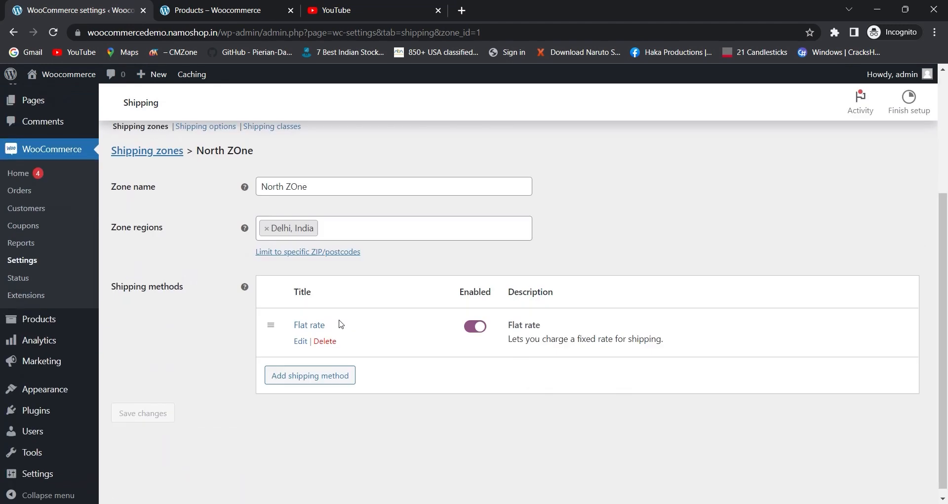
click(314, 329)
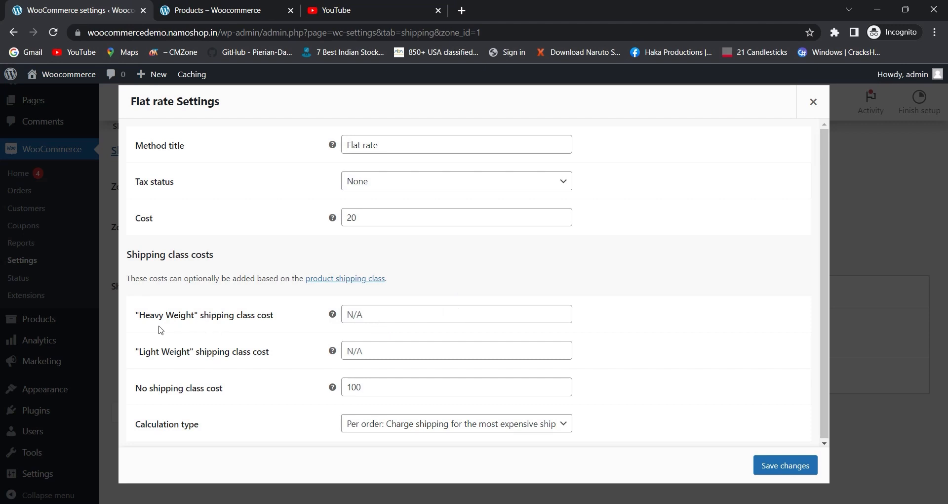
drag(159, 316, 270, 316)
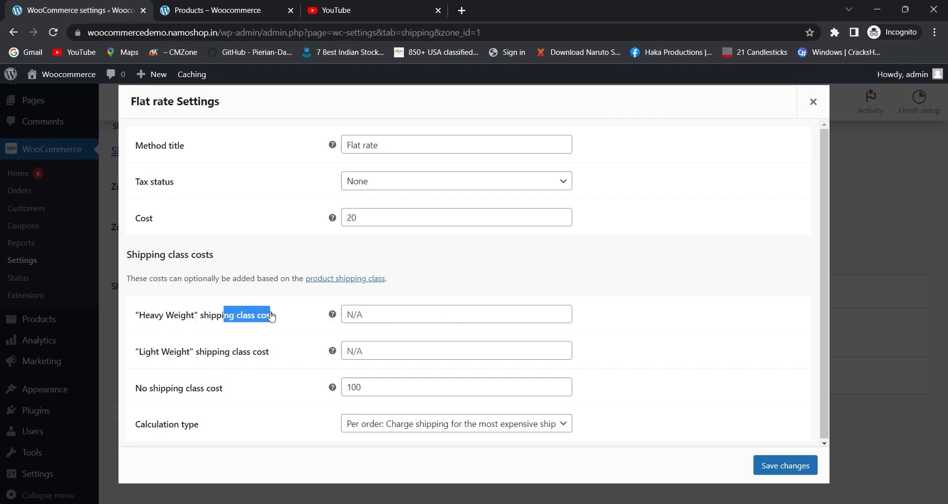
drag(156, 355, 275, 359)
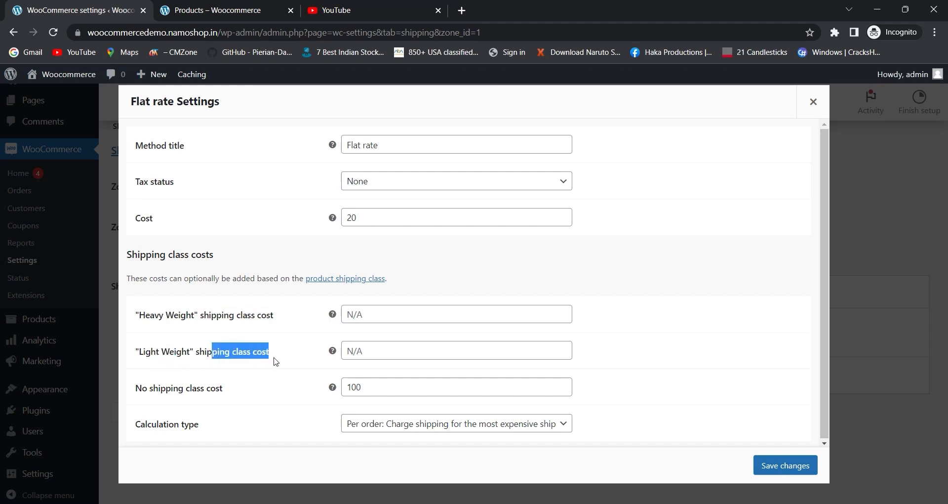
drag(138, 393, 229, 396)
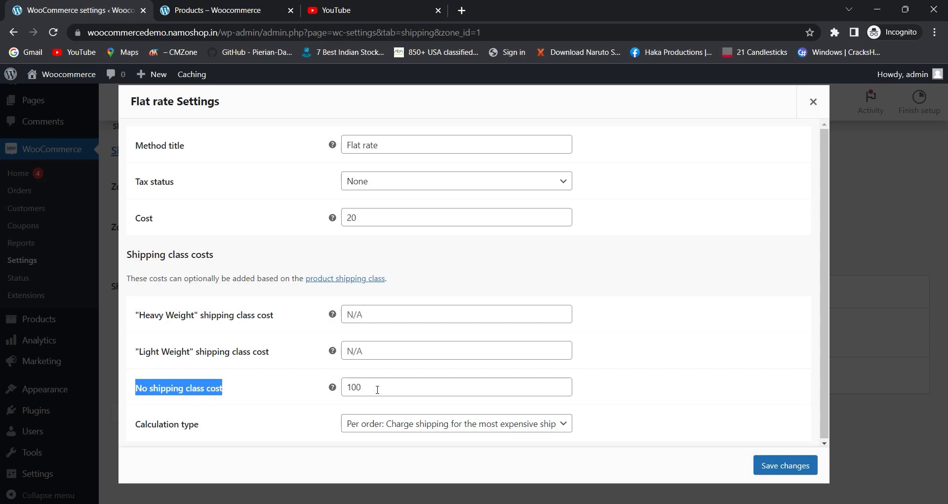
drag(137, 426, 204, 434)
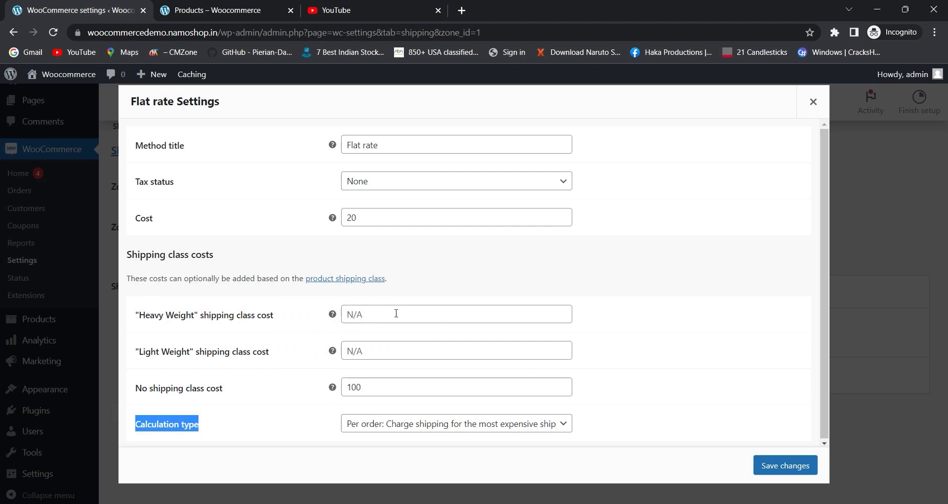
Set the "Heavy Weight" shipping class cost to [qty] * 100
click(362, 315)
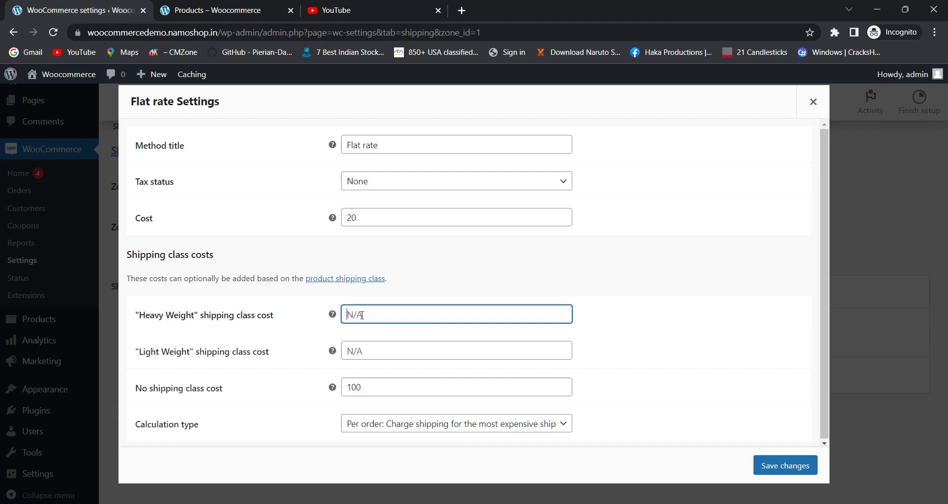
text(0)
key(BackSpace)
key(BackSpace)
text([]qty)
text(100)
Copy the Heavy Weight cost formula to the "Light Weight" shipping class cost and change it to [qty] * 40
drag(390, 317, 312, 321)
key(ctrl+c)
click(388, 350)
key(ctrl+v)
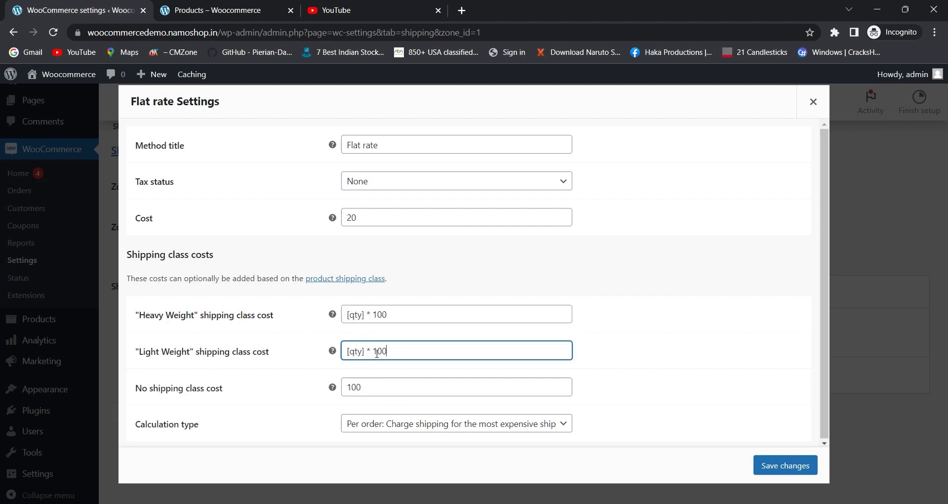
drag(373, 351, 393, 351)
text(40)
Set the no shipping class cost to 20 and the calculation type to per class, and save the flat rate settings
key(Tab)
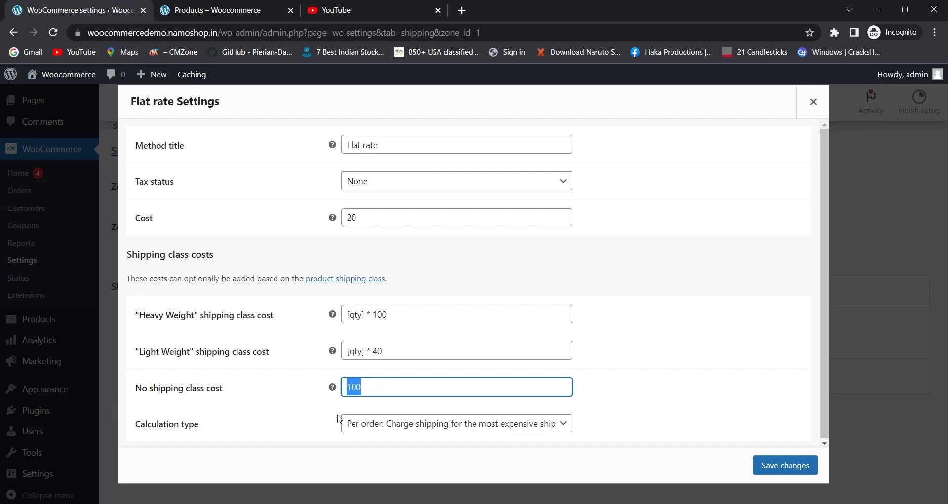
text(20)
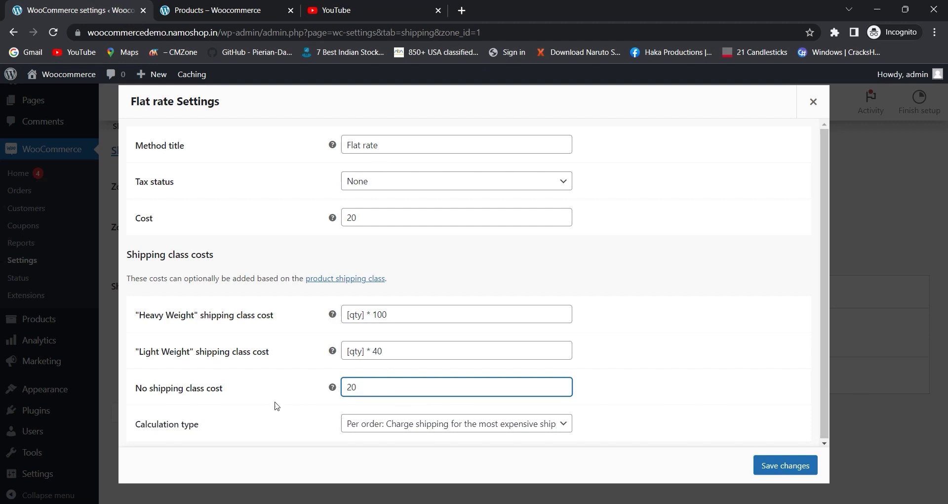
click(392, 425)
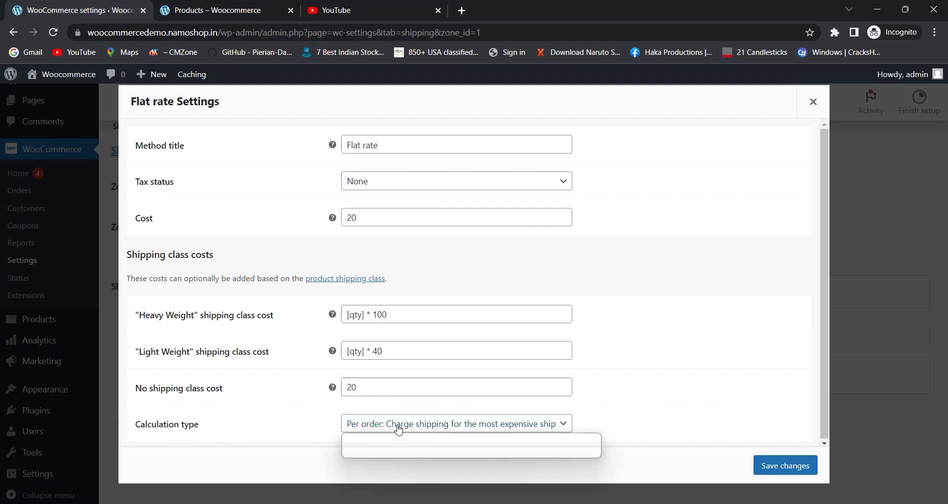
click(386, 441)
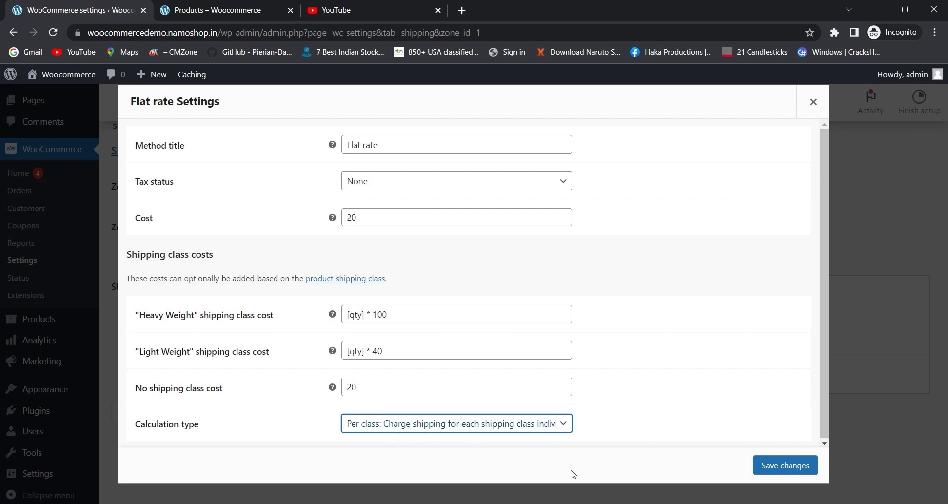
click(790, 469)
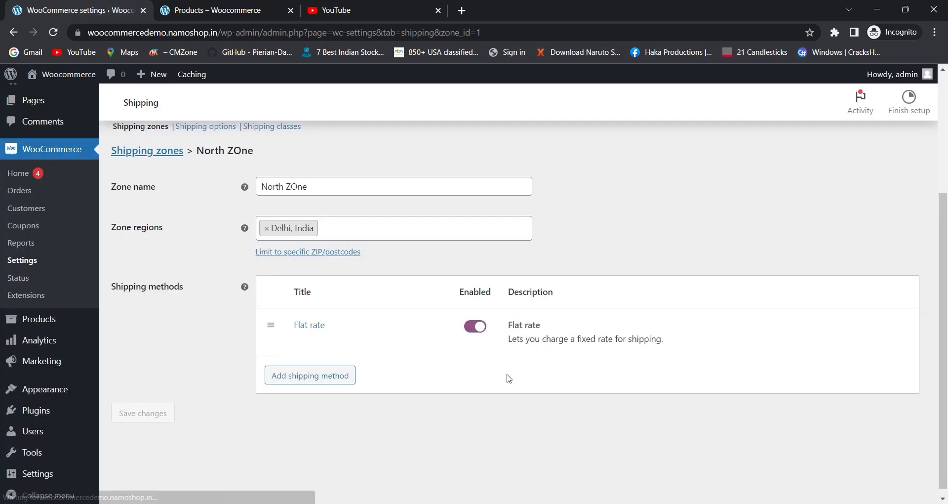
Open Light Weight Product in the storefront shop and add one unit to the cart
click(204, 6)
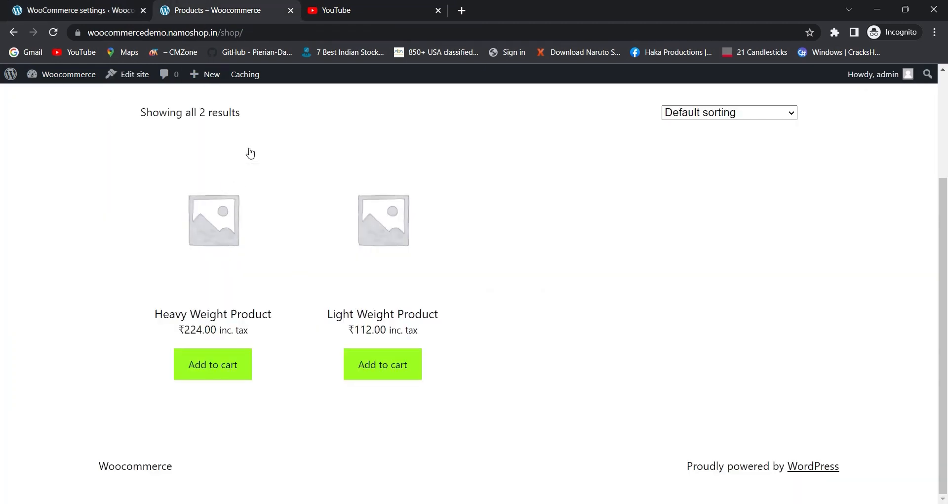
click(361, 316)
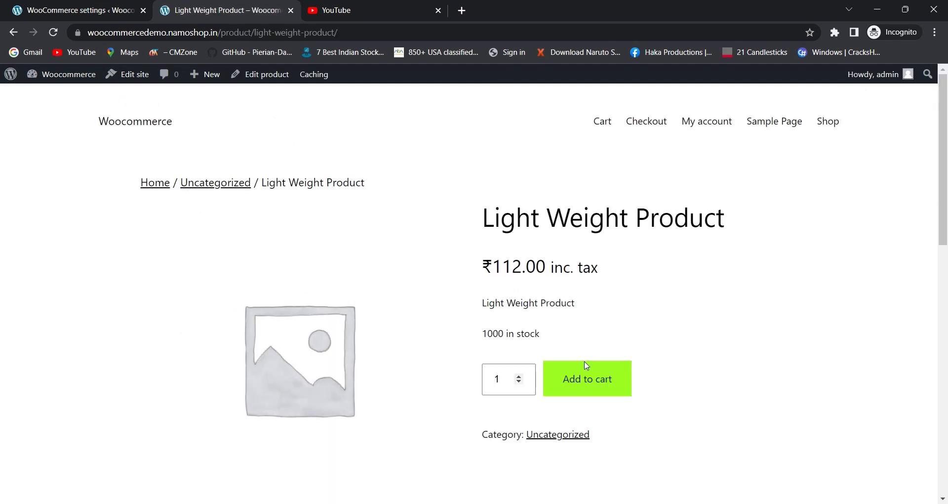
click(586, 379)
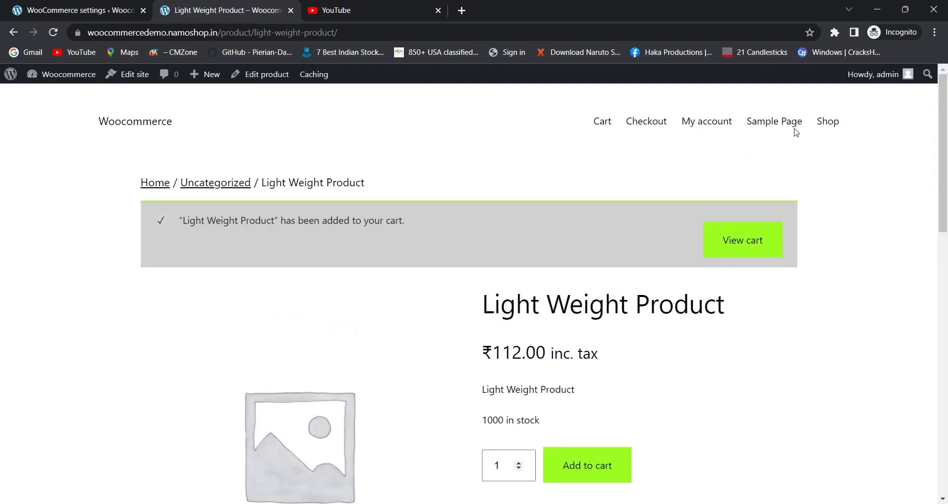
Open the cart and check the flat rate shipping charge in the cart totals
click(598, 128)
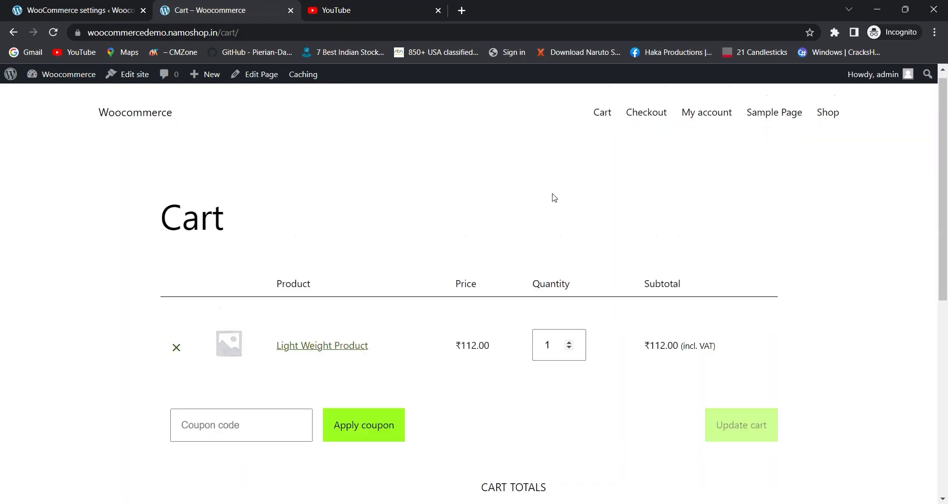
scroll(552, 197, down, 5)
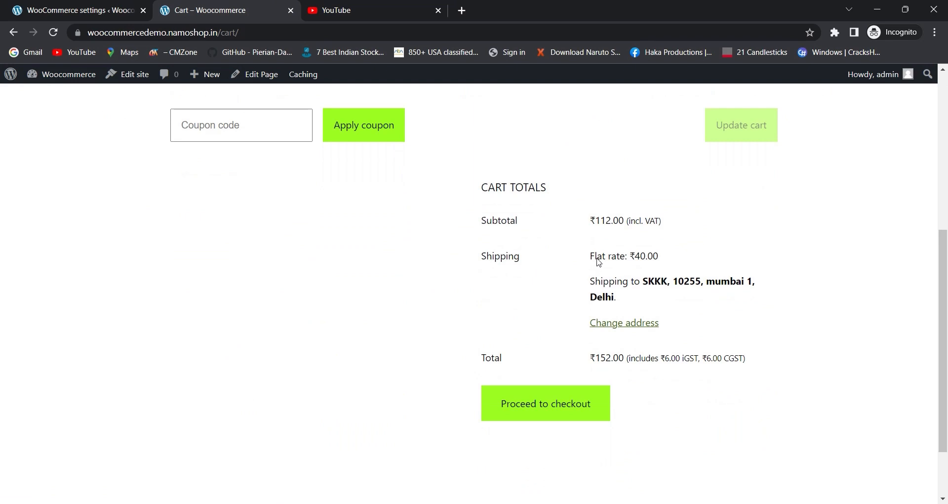
drag(590, 260, 661, 262)
double_click(652, 261)
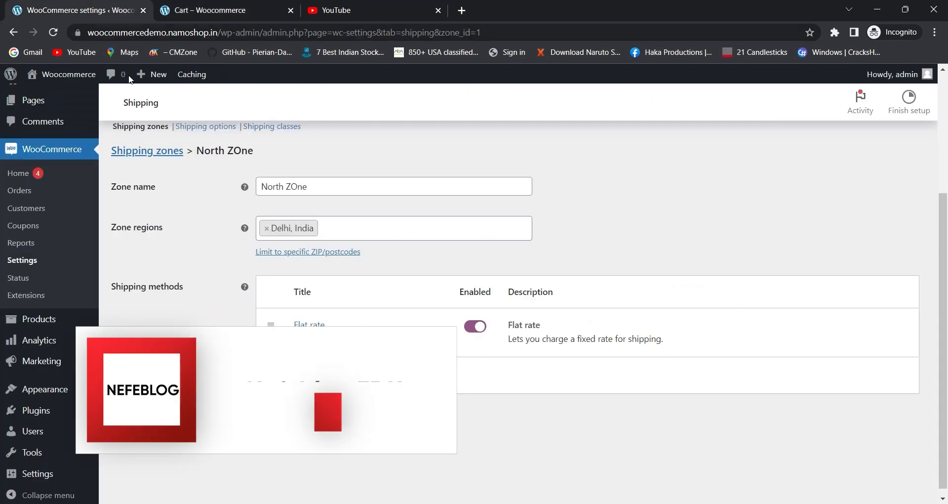
Set the no shipping class cost of North ZOne's flat rate to 30 and save the changes
click(316, 325)
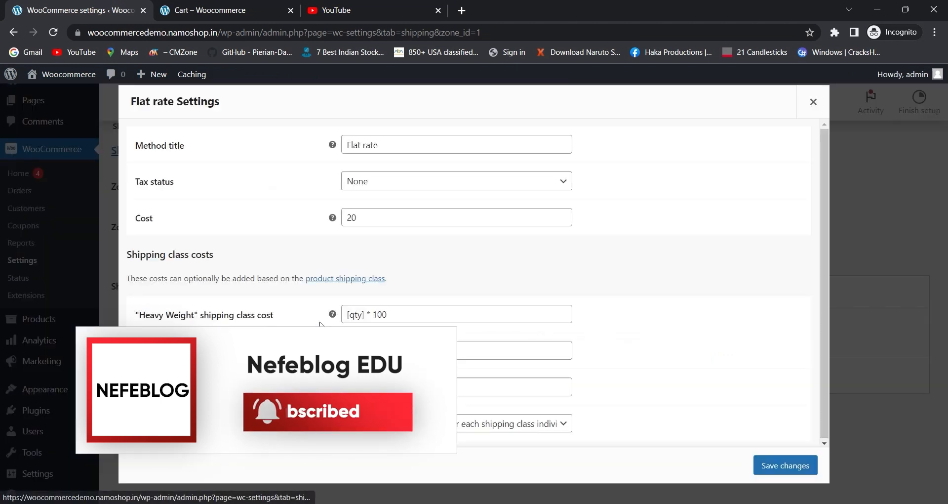
drag(368, 351, 390, 355)
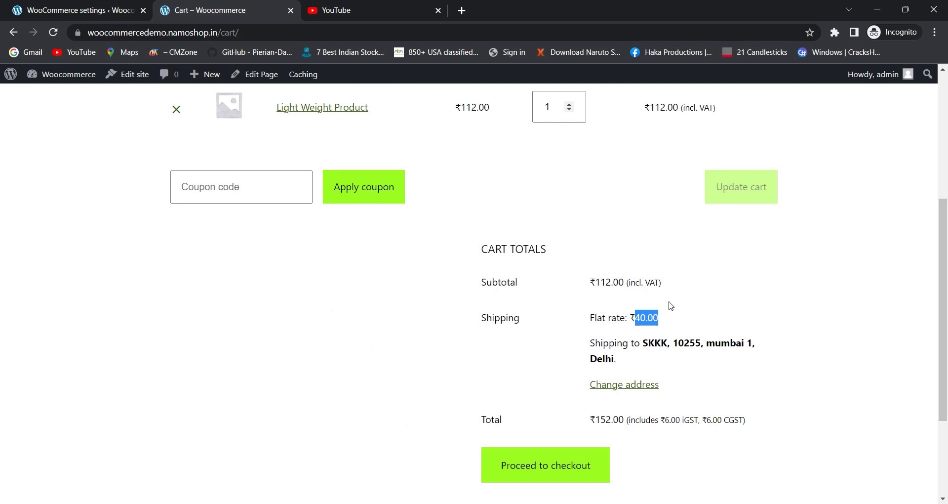
click(101, 5)
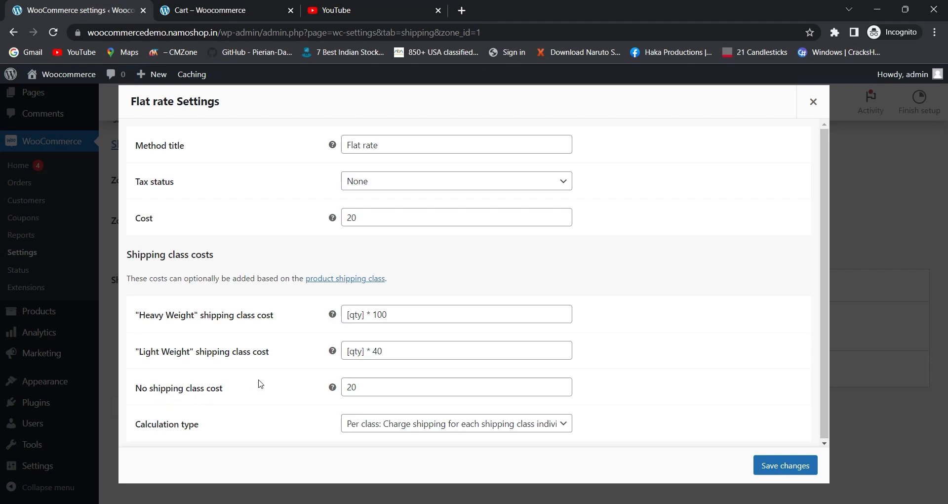
drag(361, 387, 343, 386)
text(3)
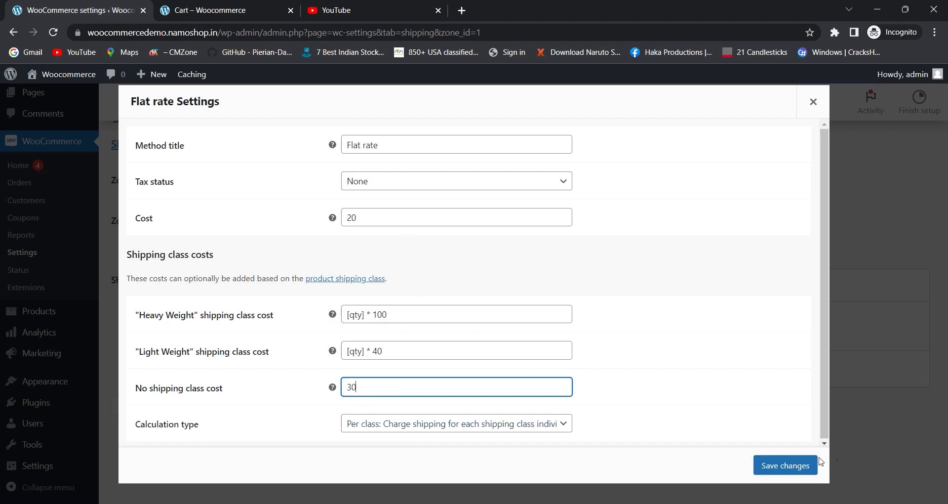
click(785, 465)
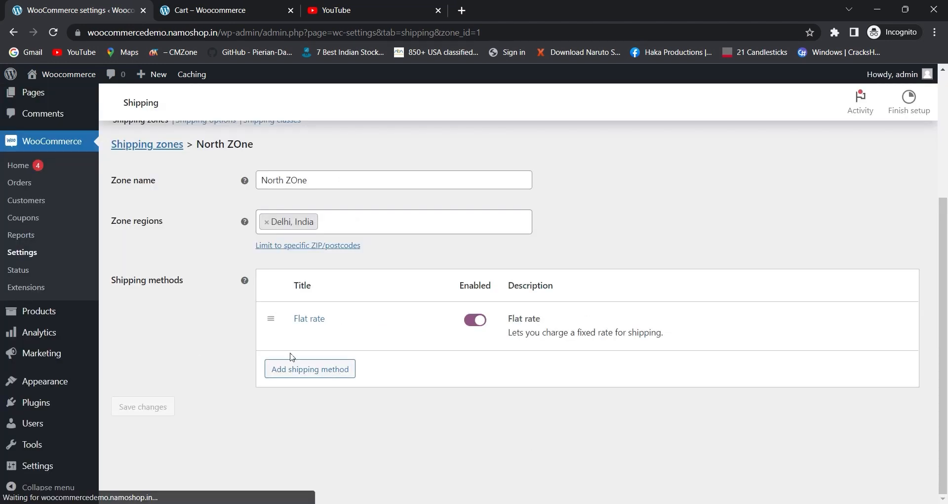
Reload the cart and compare its shipping charge with the base cost and no shipping class cost in the flat rate settings
click(236, 15)
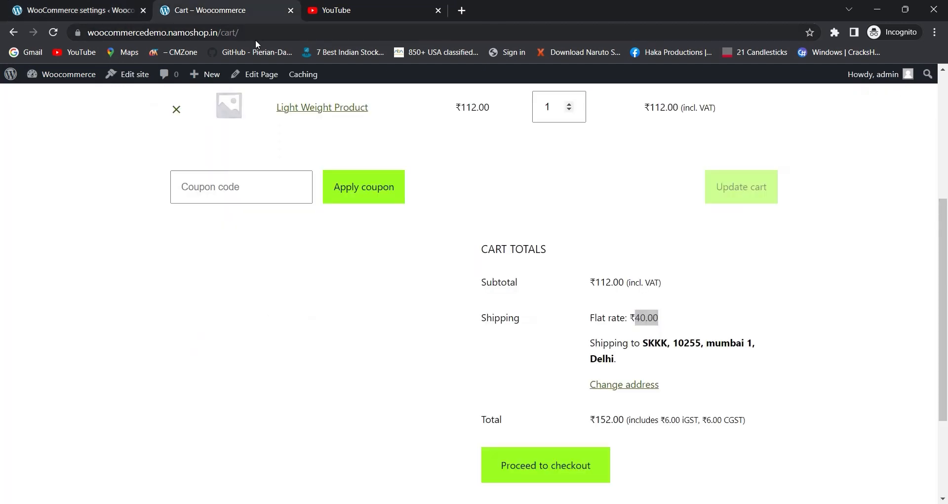
key(F5)
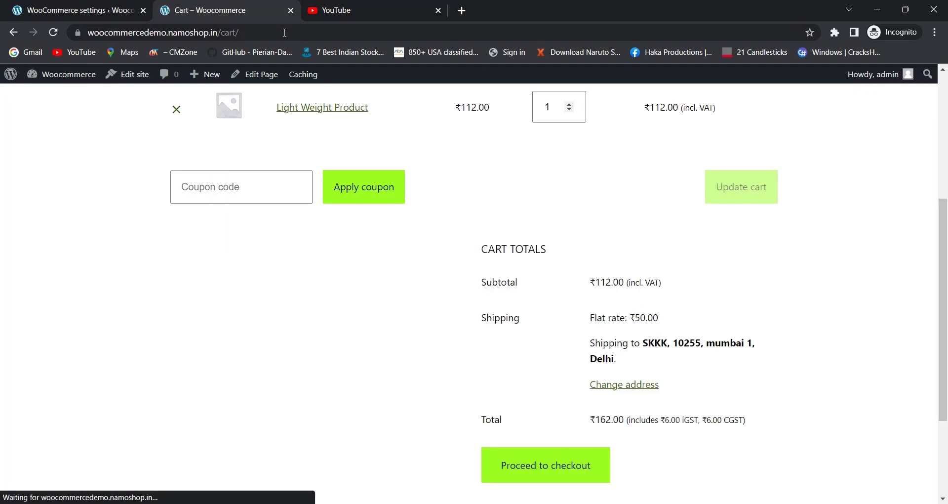
click(67, 12)
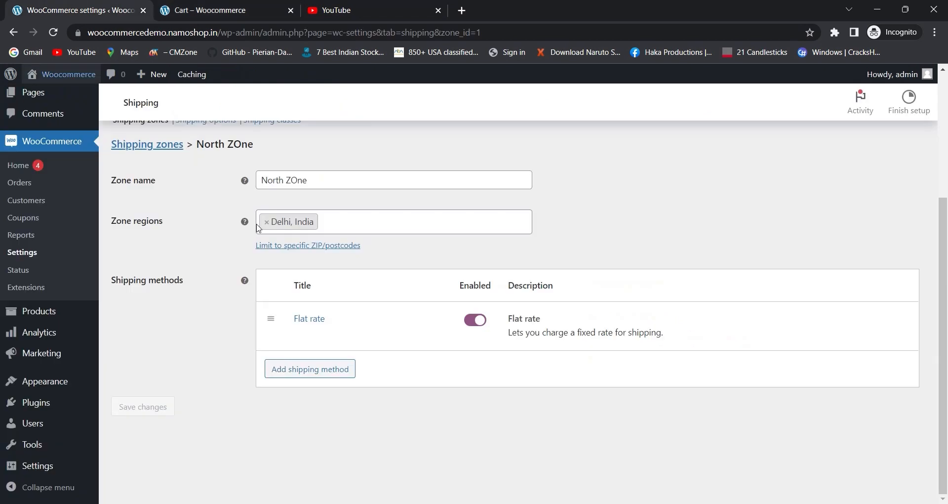
click(305, 324)
double_click(350, 216)
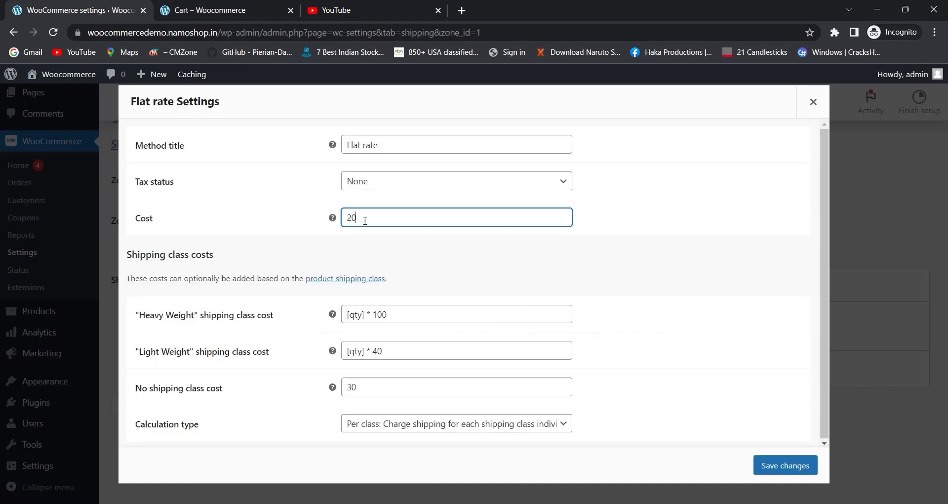
double_click(367, 390)
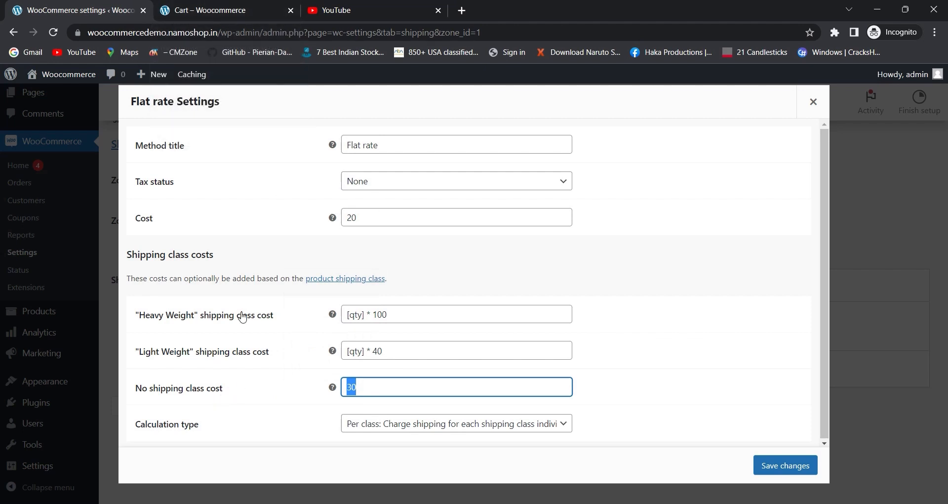
click(250, 6)
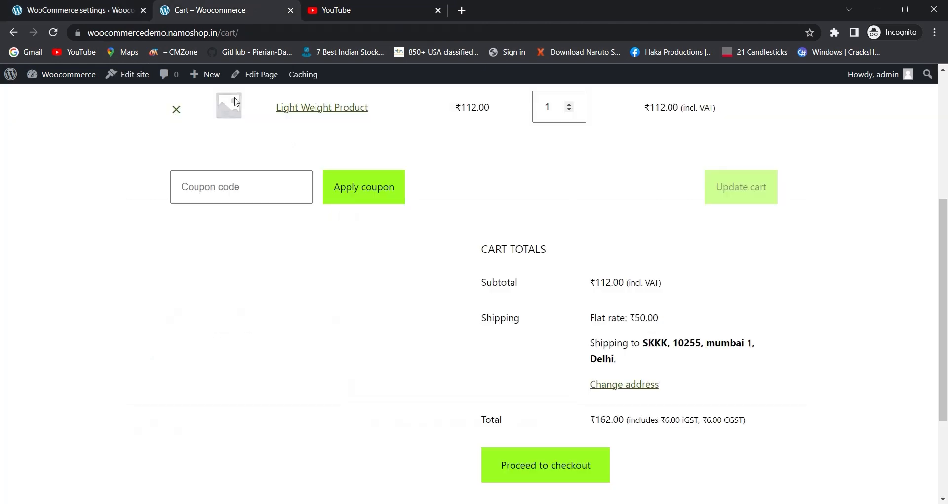
scroll(494, 271, up, 2)
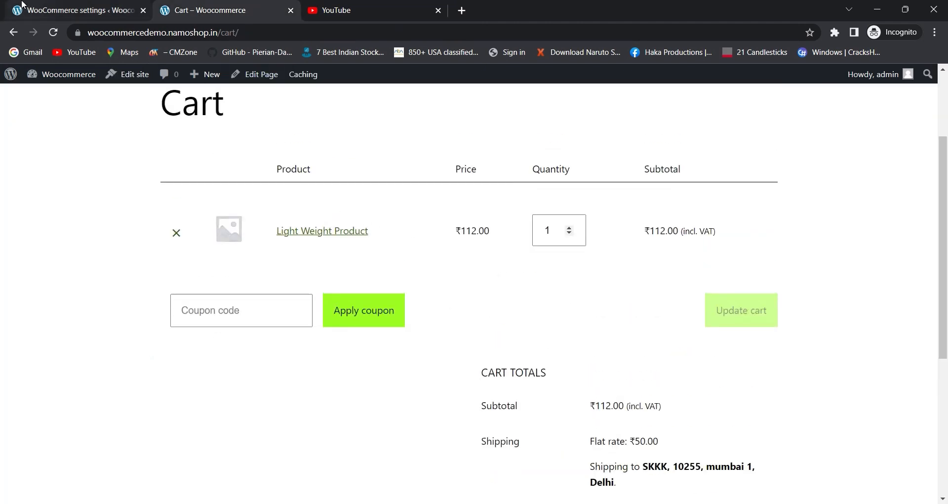
click(28, 8)
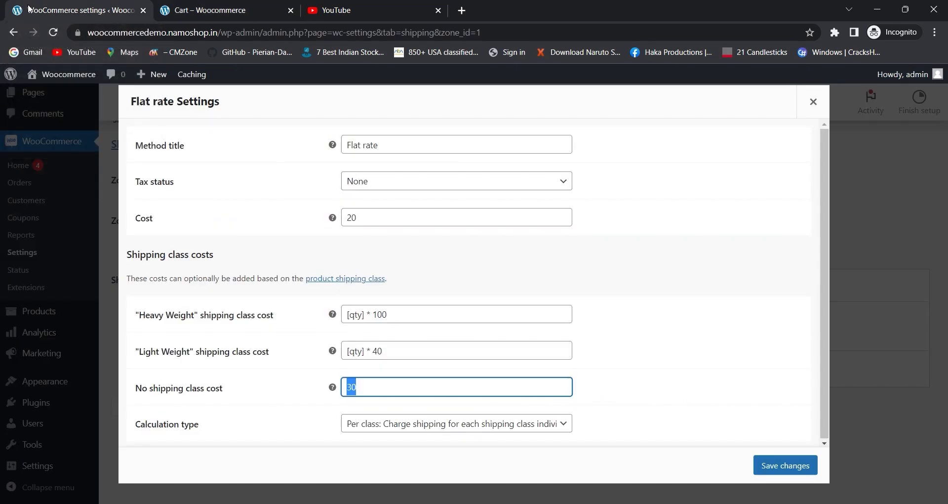
click(846, 135)
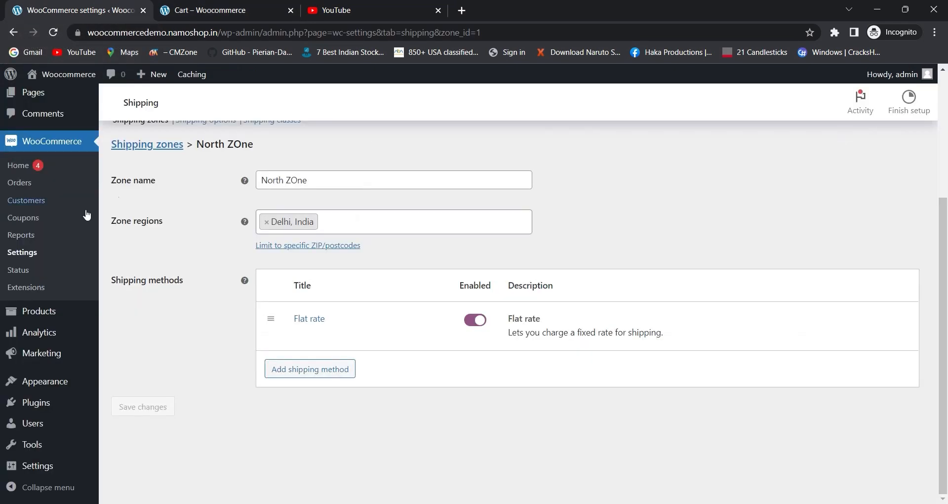
Go to the list of all products and open Light Weight Product for editing
mouse_move(67, 313)
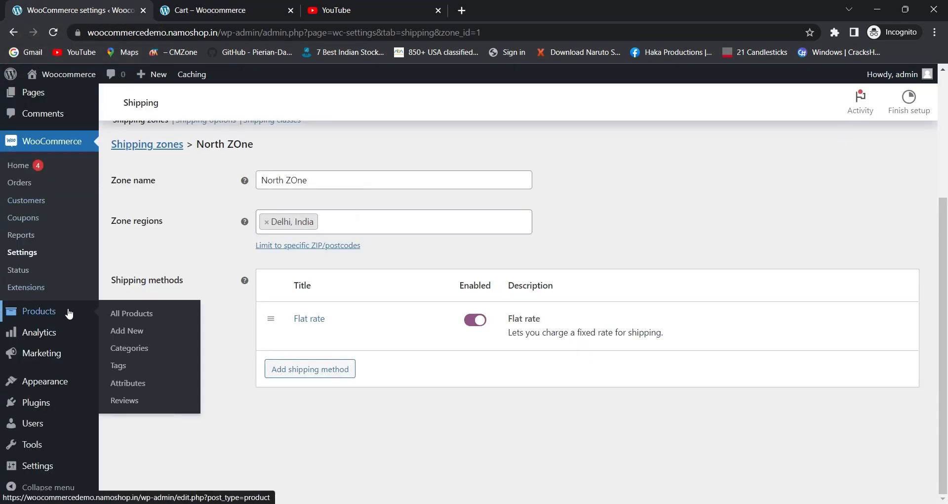
click(143, 319)
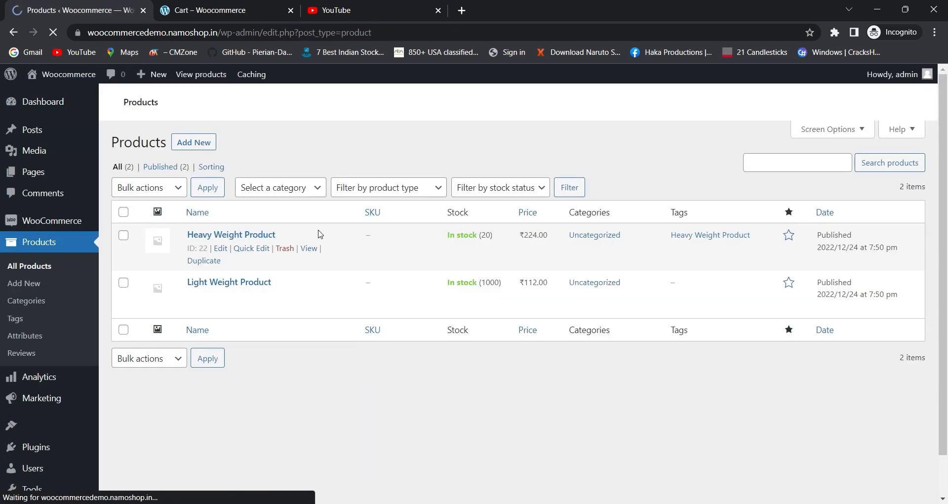
scroll(324, 247, down, 1)
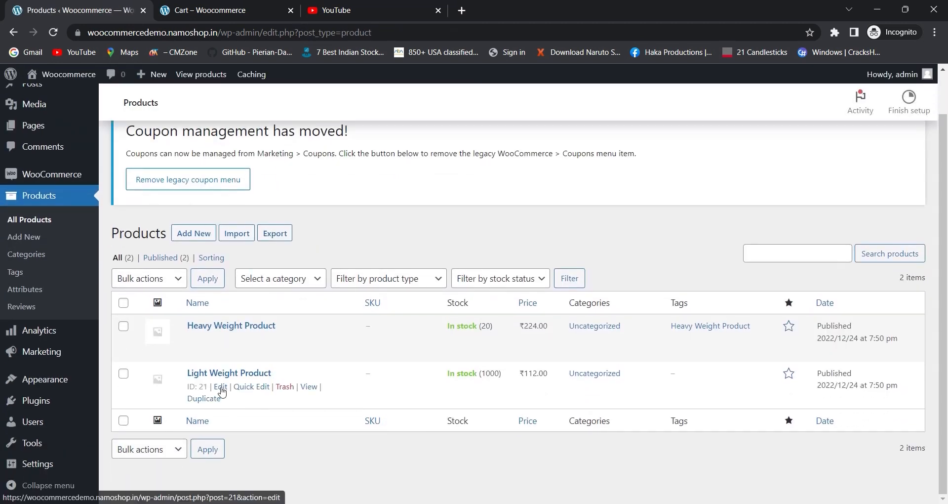
click(220, 386)
Assign the Light Weight shipping class in Light Weight Product's shipping data and update the product
scroll(297, 288, down, 5)
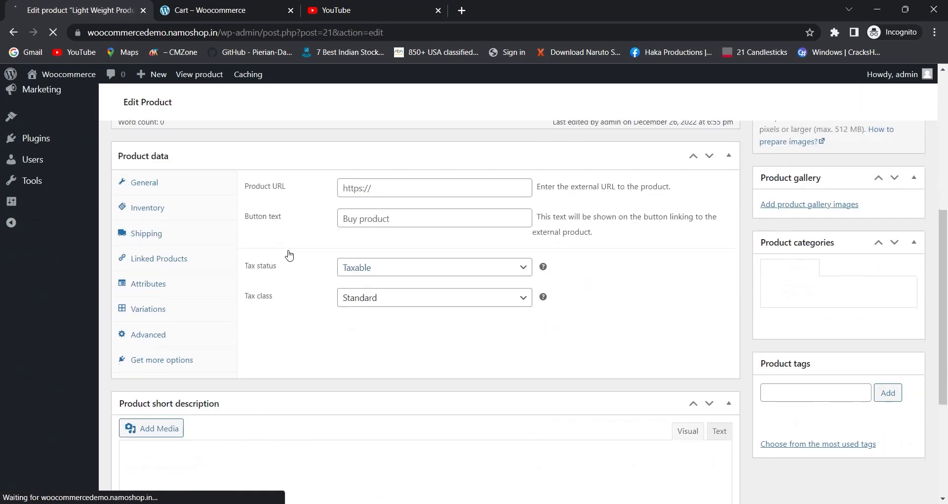
scroll(289, 266, up, 5)
scroll(193, 315, down, 5)
scroll(194, 315, down, 4)
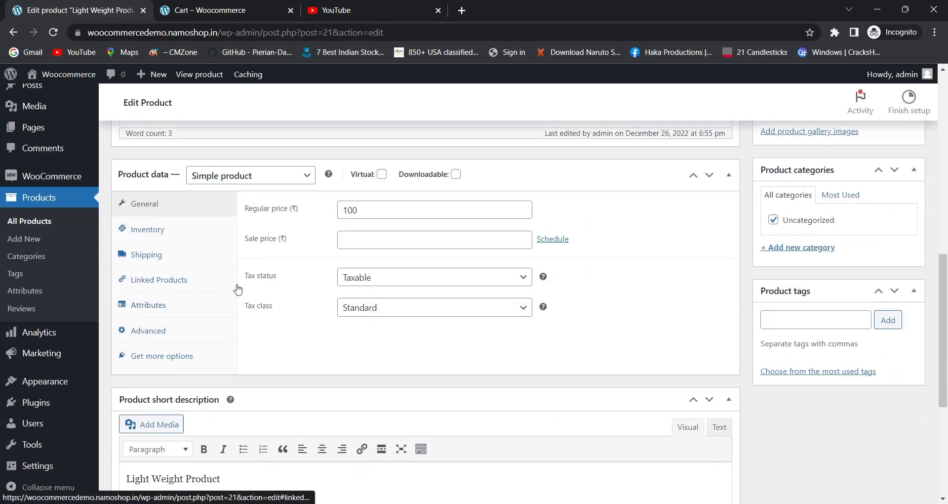
click(148, 257)
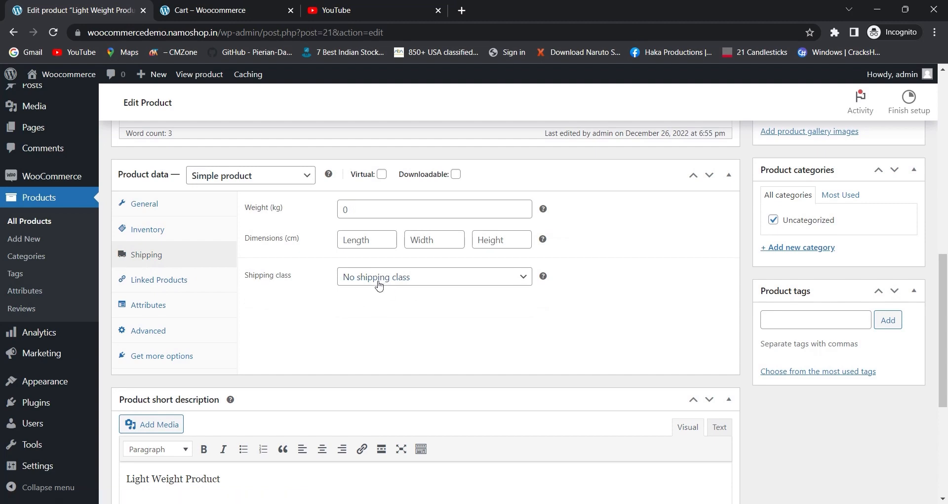
click(378, 280)
click(378, 319)
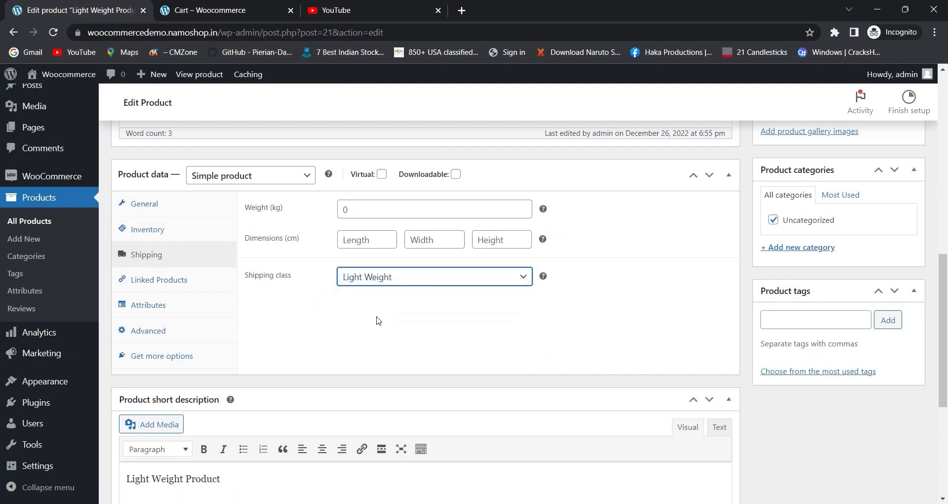
scroll(381, 317, up, 6)
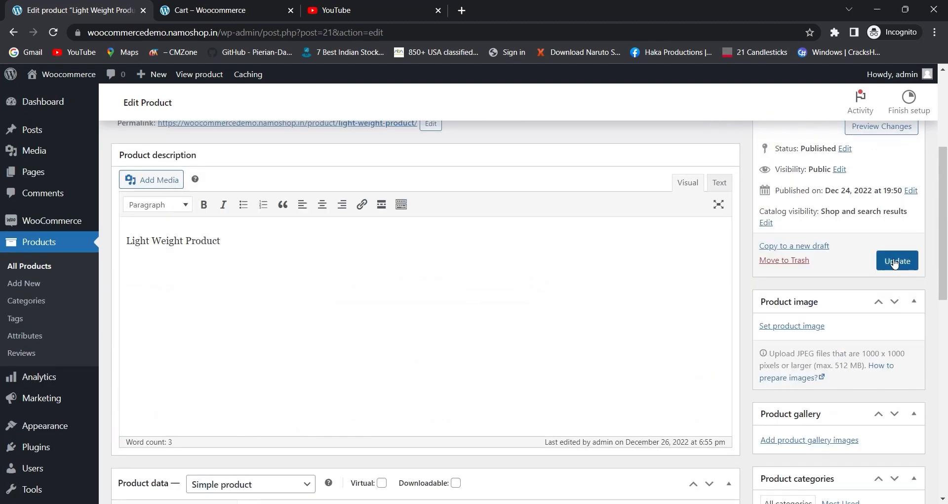
click(886, 261)
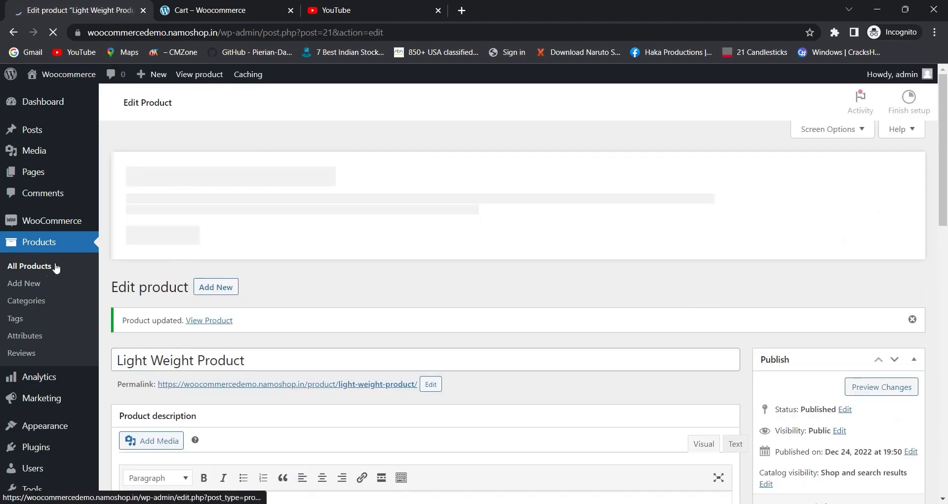
Open Heavy Weight Product from the product list, assign it the Heavy Weight shipping class, and update it
click(250, 227)
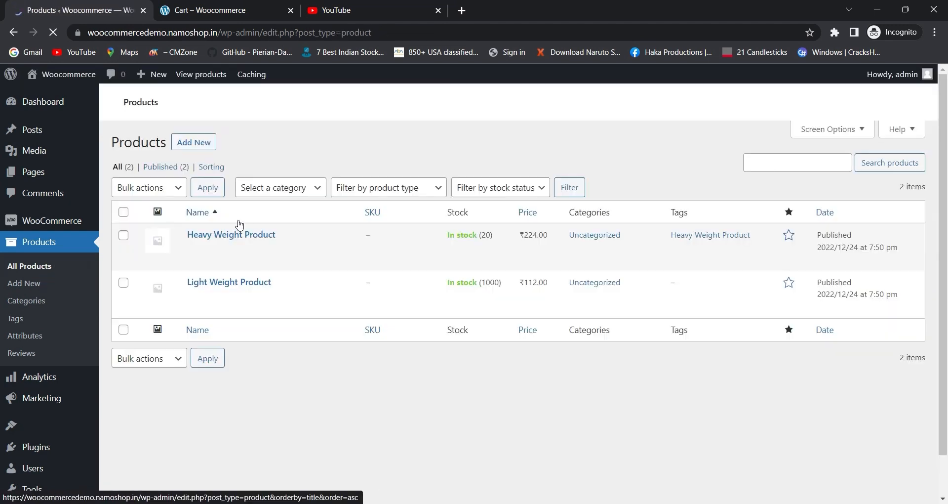
scroll(237, 275, down, 1)
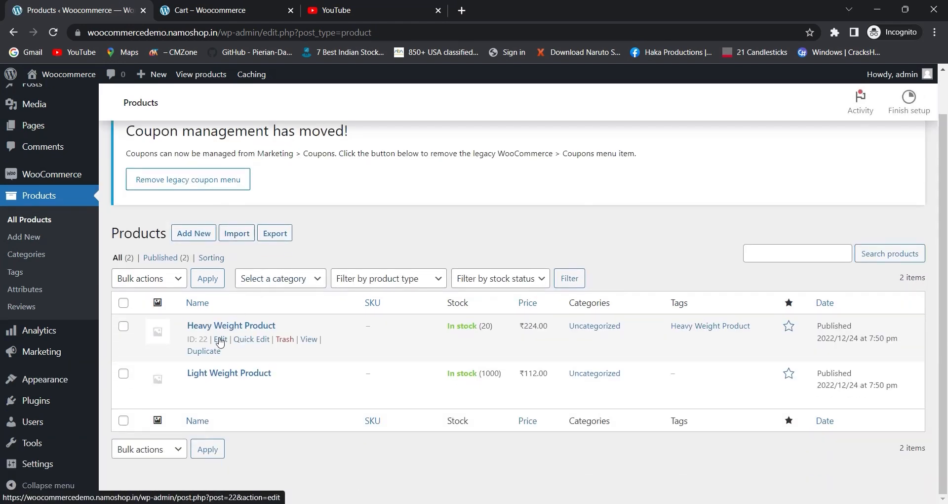
click(220, 339)
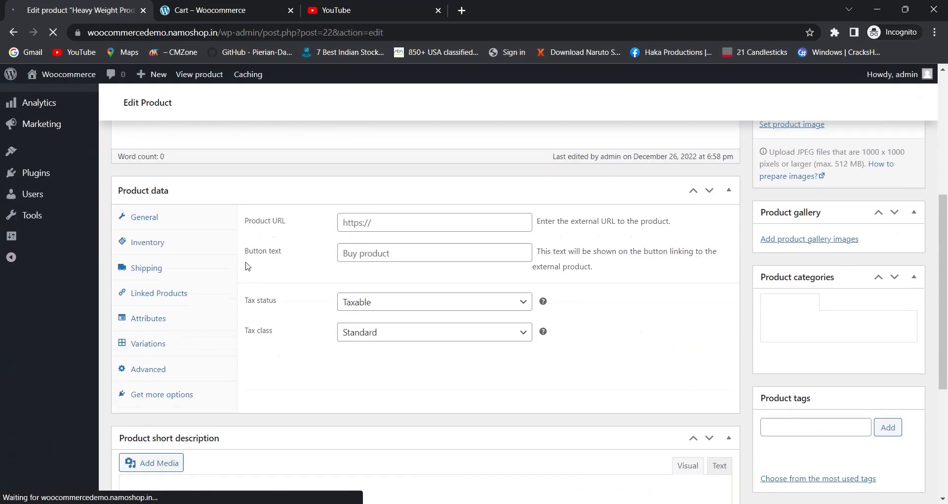
scroll(186, 321, down, 7)
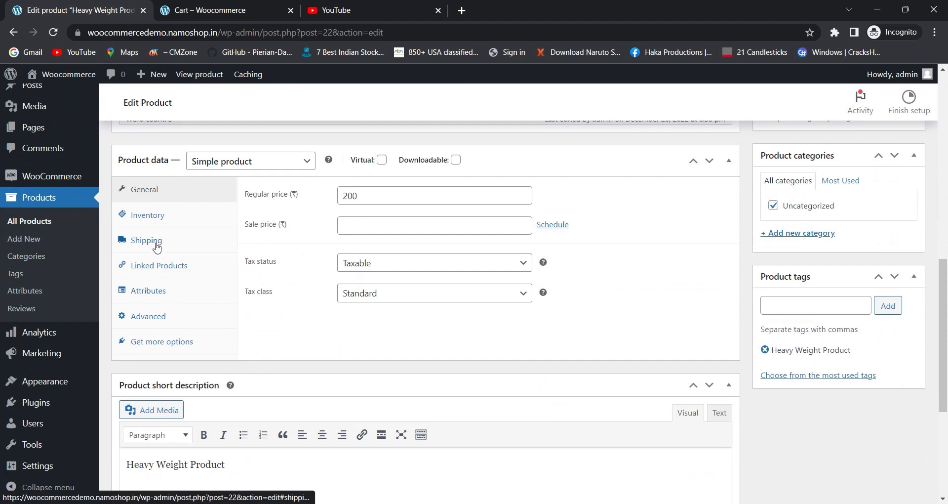
click(156, 244)
click(406, 265)
click(395, 291)
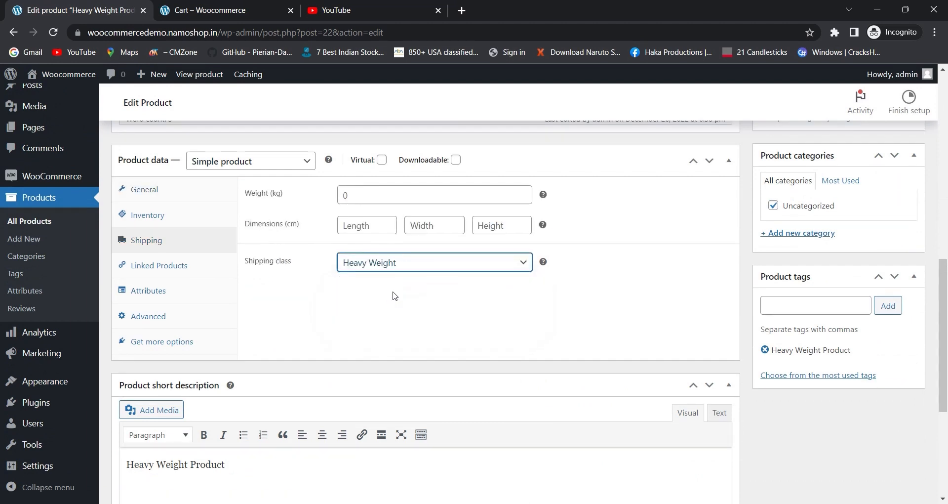
scroll(694, 249, up, 5)
click(895, 184)
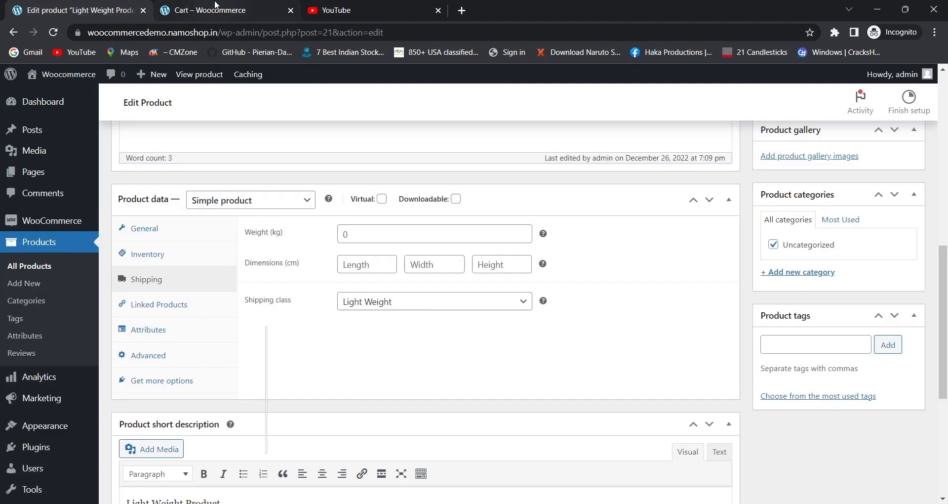
Reload the storefront cart page and check the shipping charge for Light Weight Product
click(232, 10)
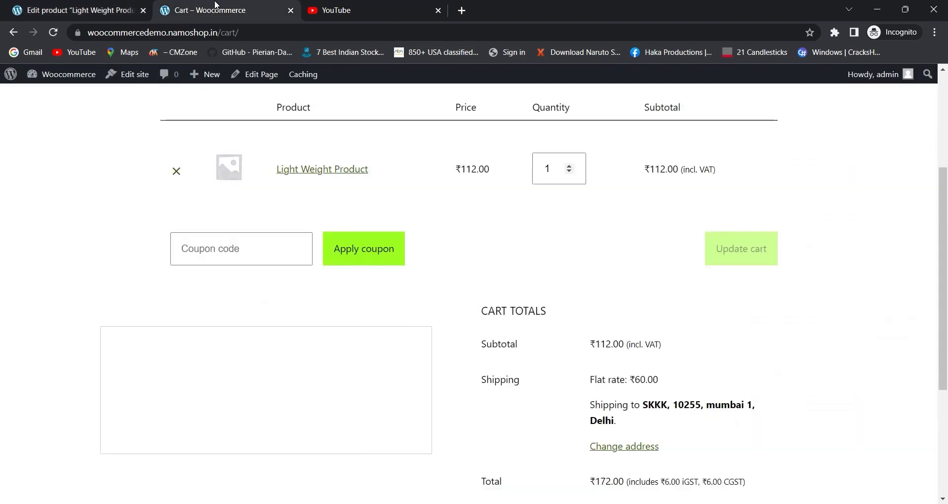
click(342, 28)
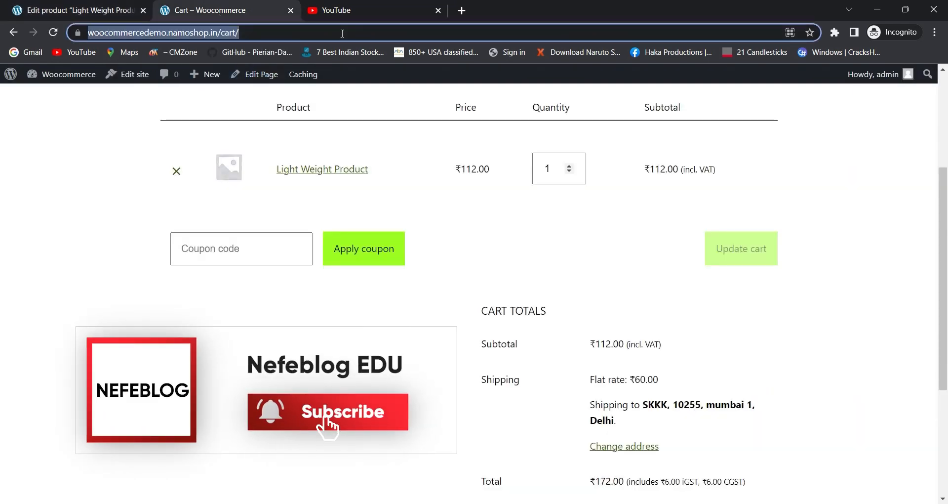
key(Return)
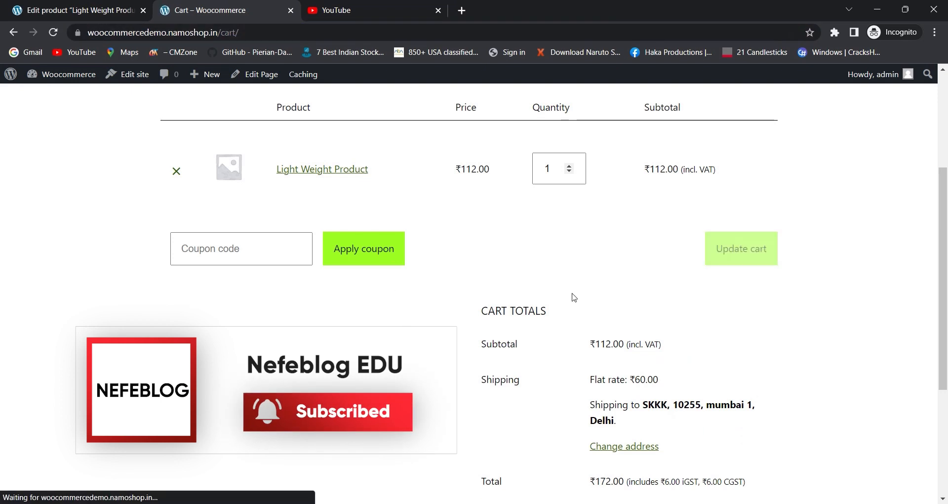
Examine the flat rate shipping line in the cart totals
scroll(571, 281, down, 2)
drag(591, 257, 686, 261)
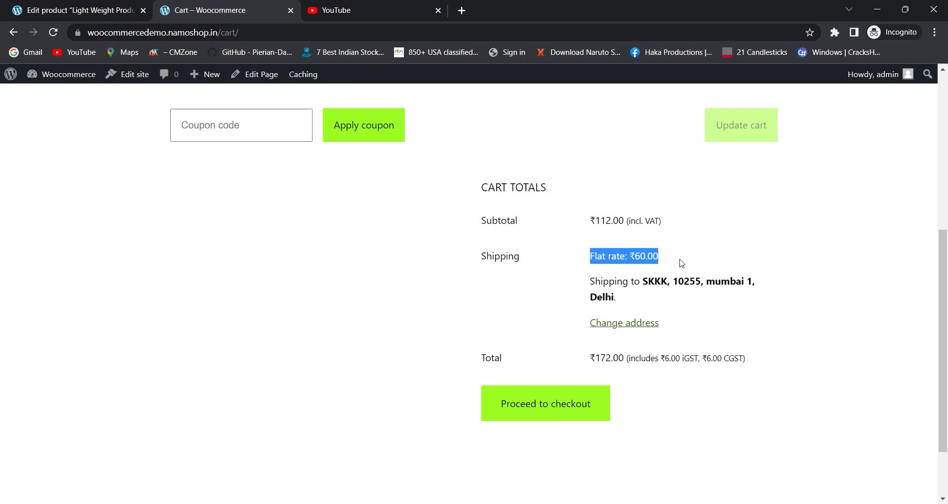
Open WooCommerce's shipping settings in a separate browser tab and view the list of shipping classes
click(108, 8)
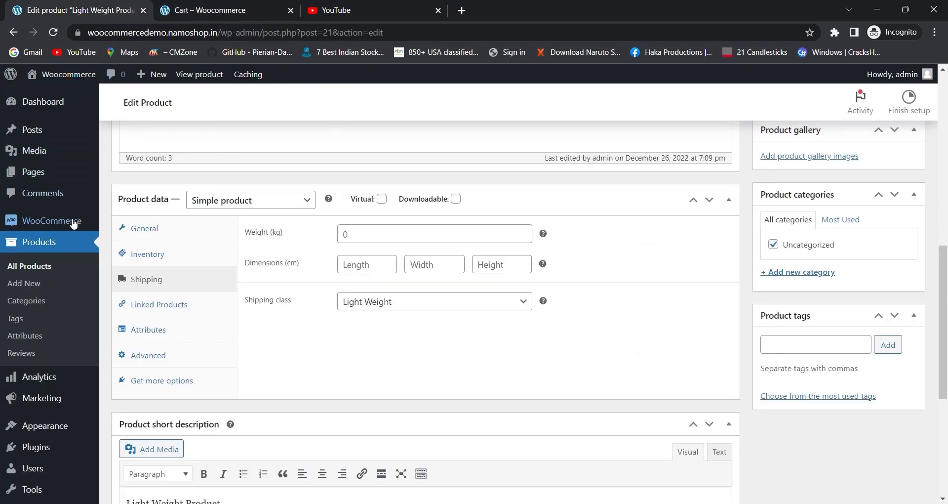
mouse_move(74, 225)
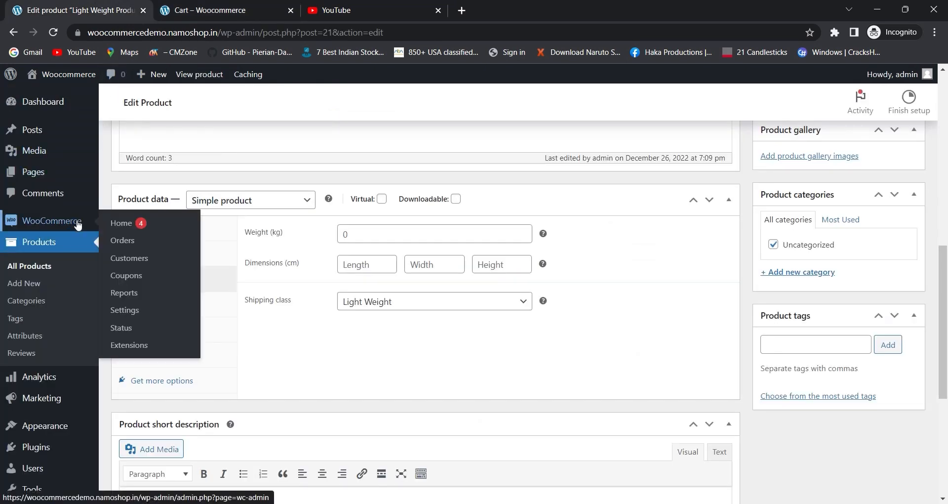
middle_click(129, 311)
click(218, 9)
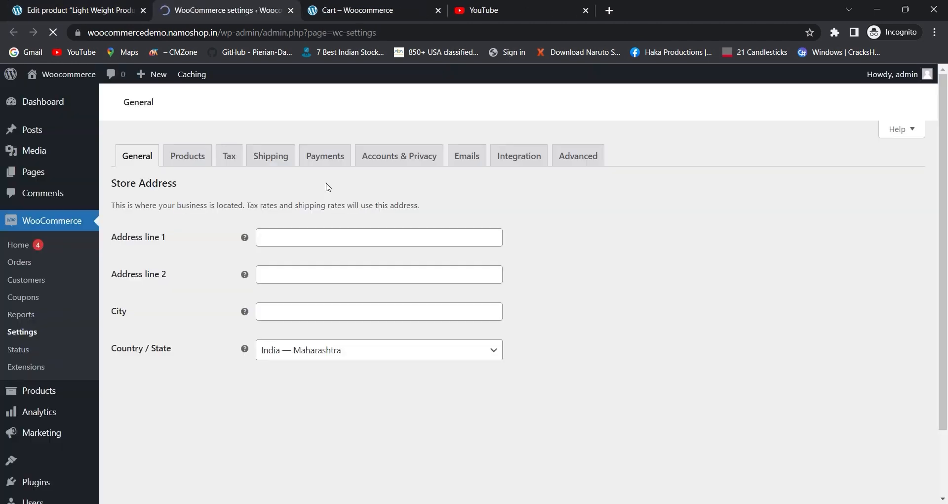
click(275, 167)
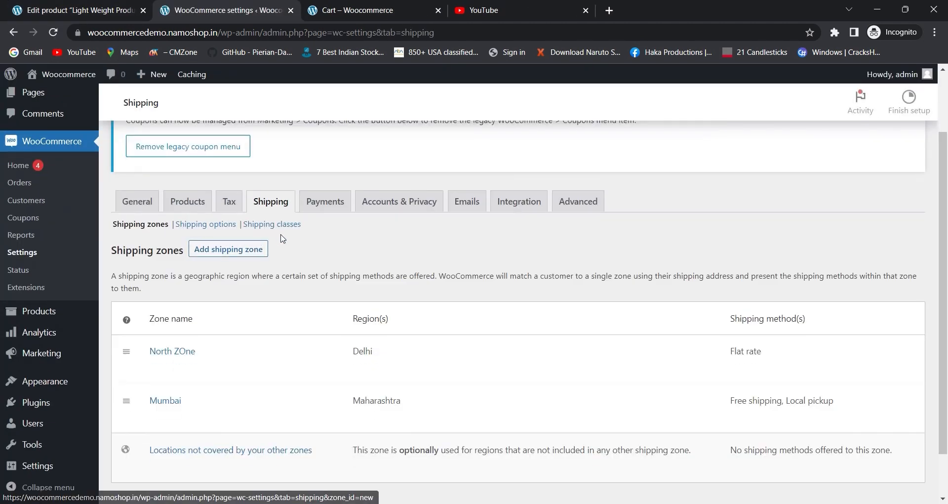
click(274, 226)
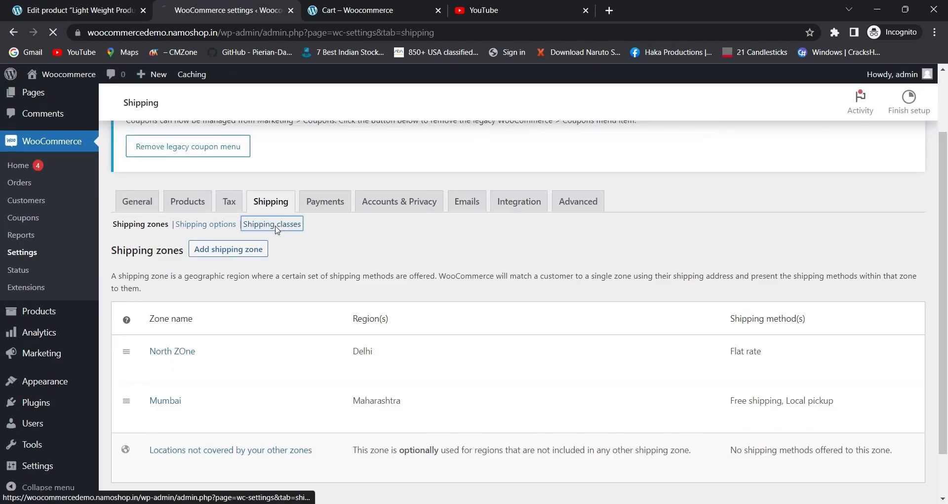
scroll(321, 226, down, 1)
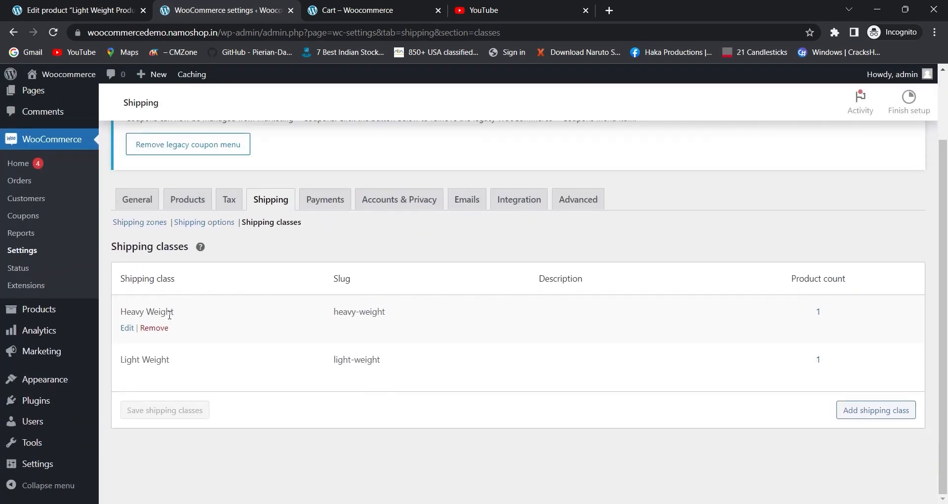
Open the Flat rate method's settings in the North ZOne shipping zone
click(154, 223)
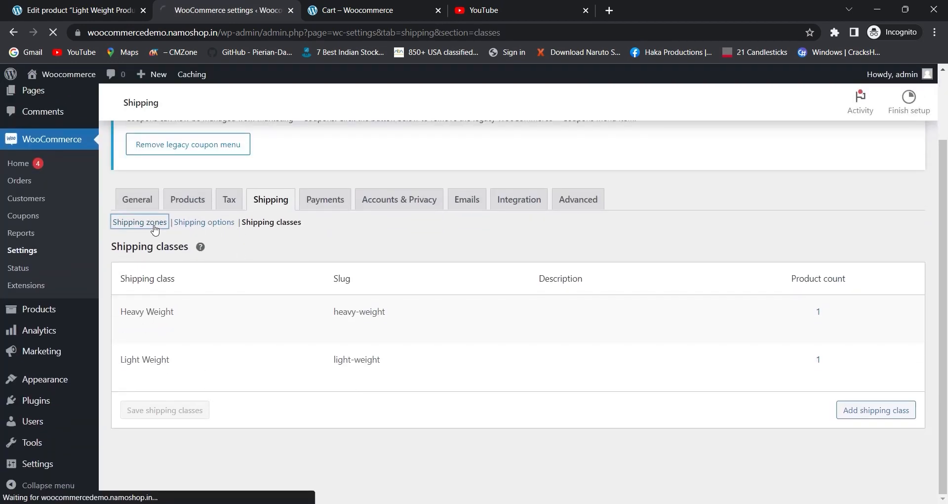
scroll(190, 332, down, 1)
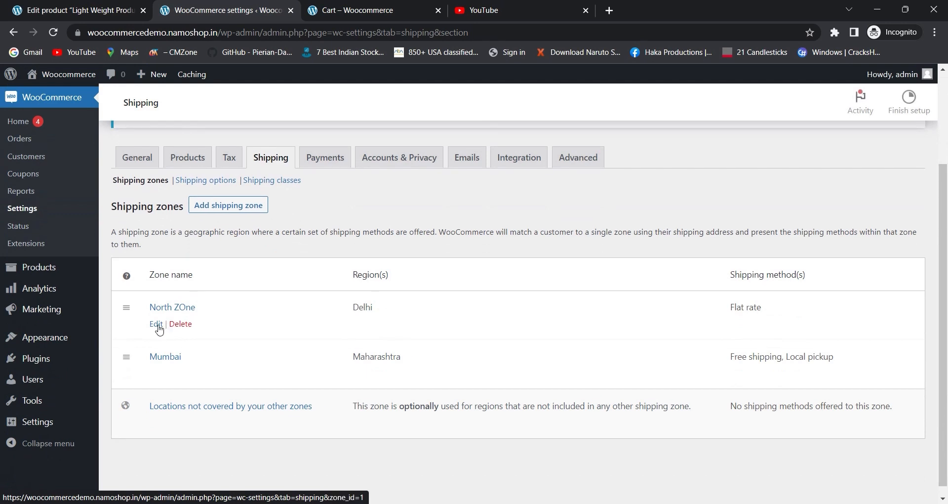
click(157, 331)
scroll(272, 308, down, 2)
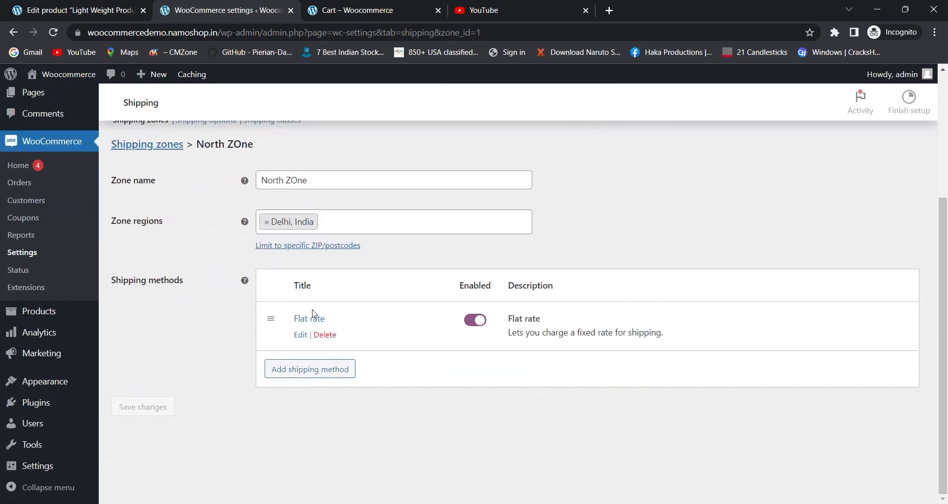
click(303, 326)
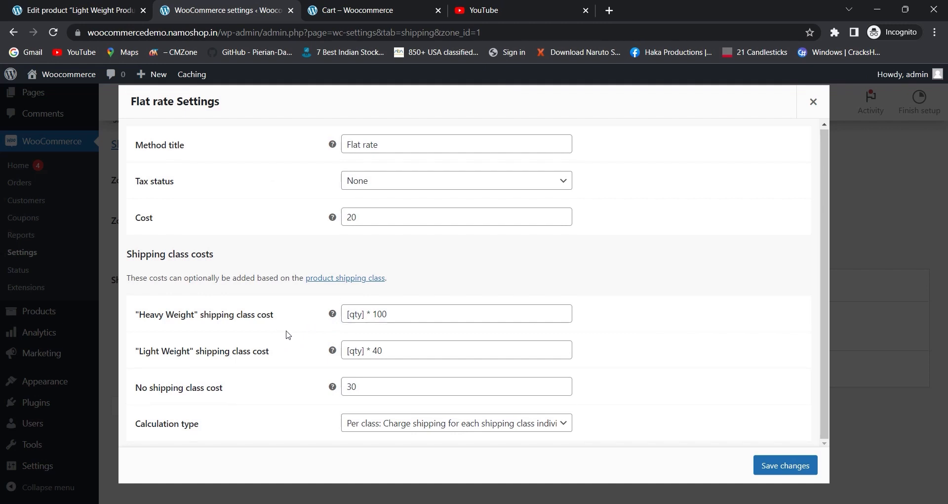
Compare the flat rate's base cost and Light Weight class cost with the shipping charge in the storefront cart
drag(360, 219, 350, 217)
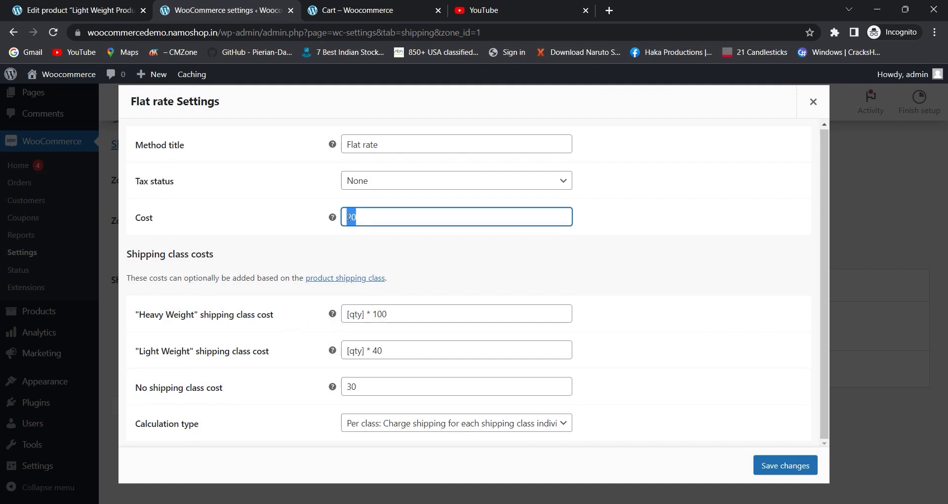
click(386, 350)
drag(386, 350, 373, 351)
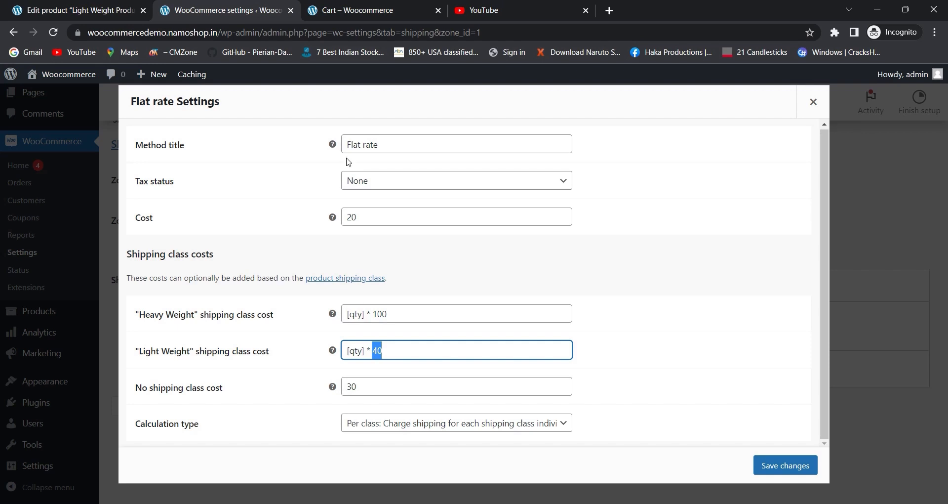
click(361, 7)
click(654, 263)
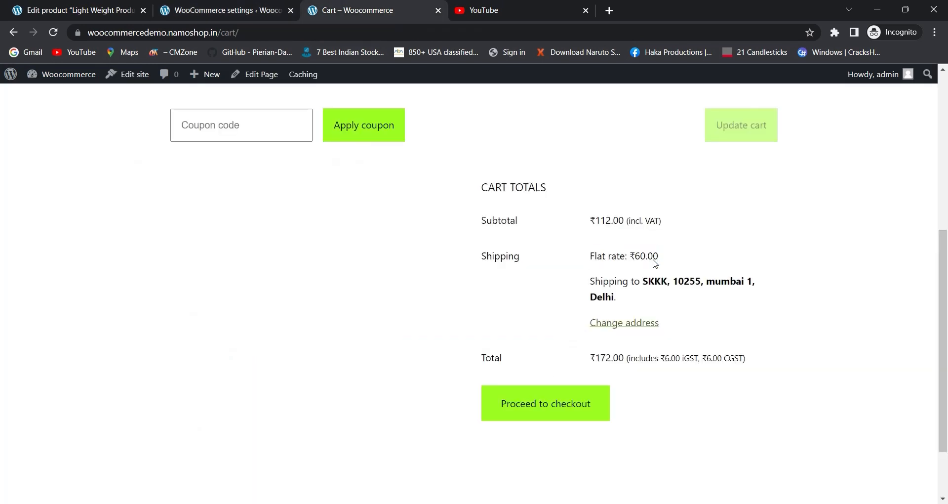
Add Heavy Weight Product to the cart from the shop page and check the cart's combined shipping charge
scroll(655, 264, up, 5)
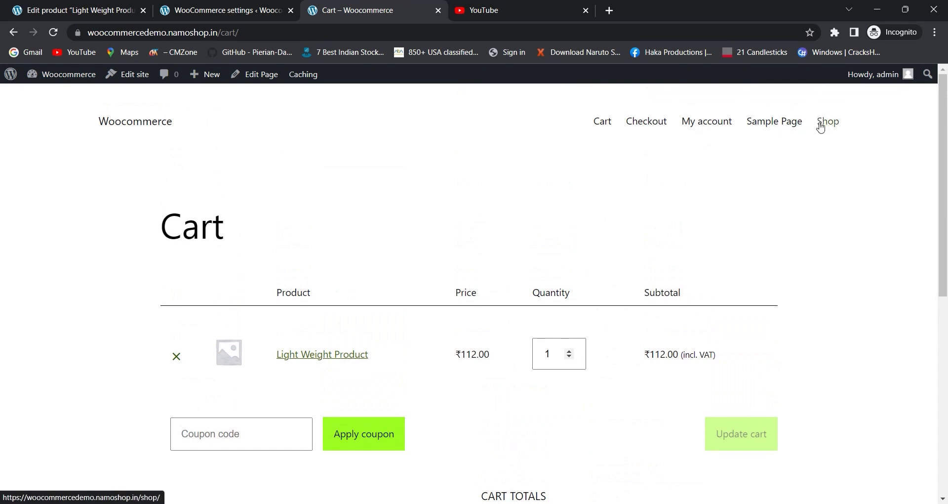
click(821, 131)
scroll(330, 283, down, 3)
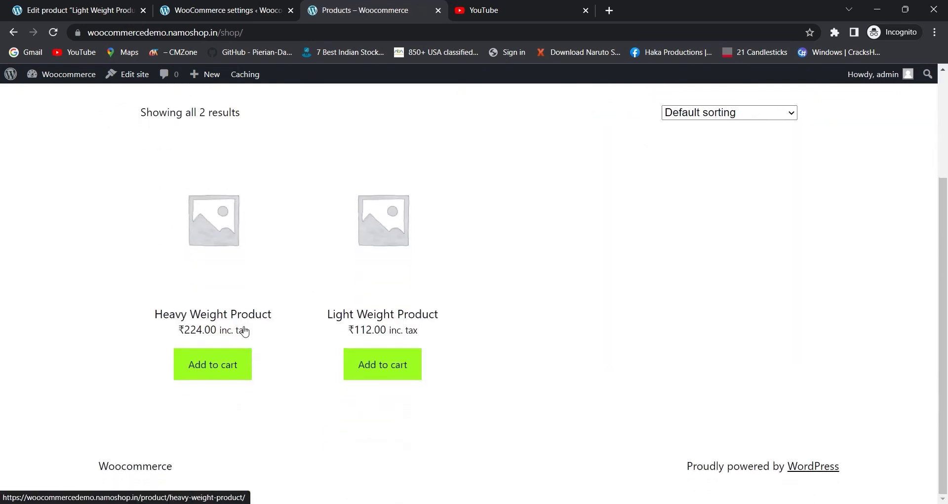
click(198, 364)
scroll(703, 239, up, 3)
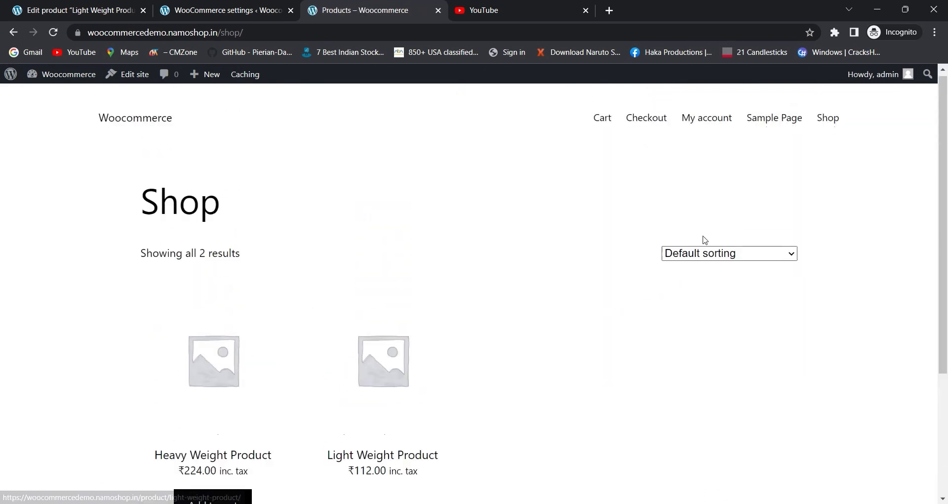
click(597, 122)
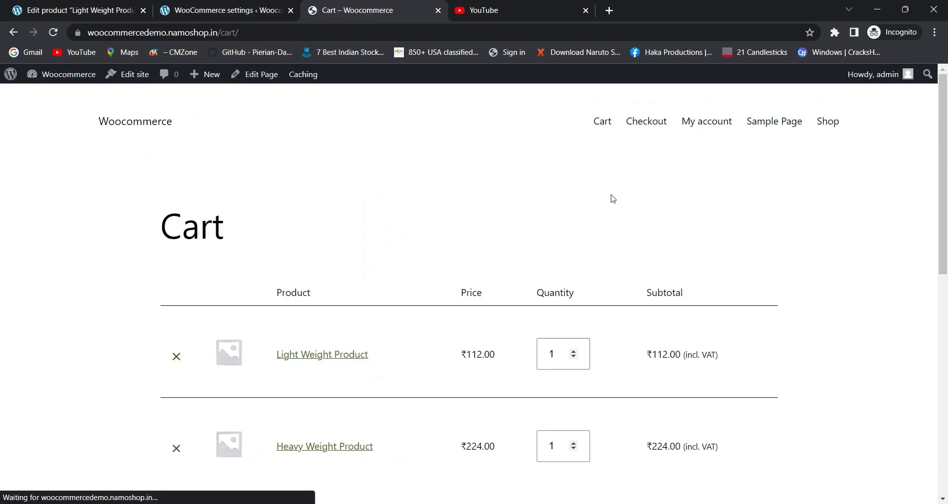
scroll(453, 254, down, 1)
scroll(453, 254, down, 2)
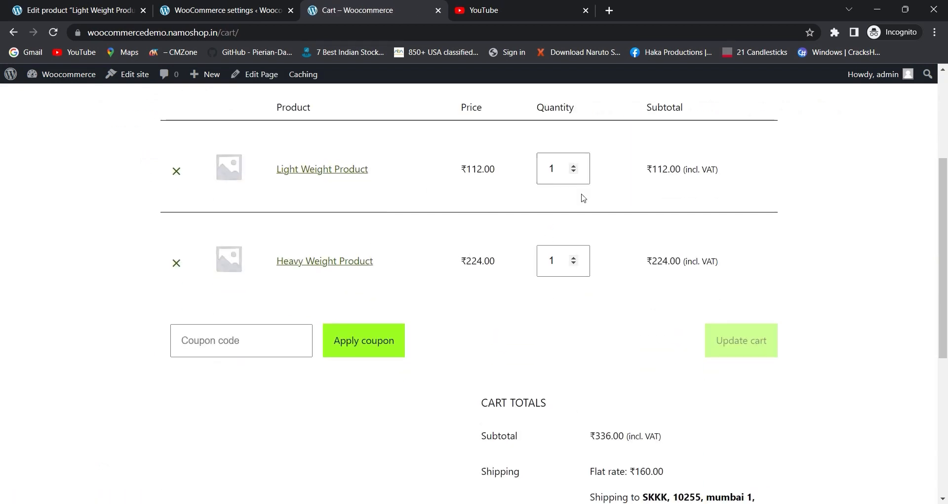
scroll(550, 238, down, 3)
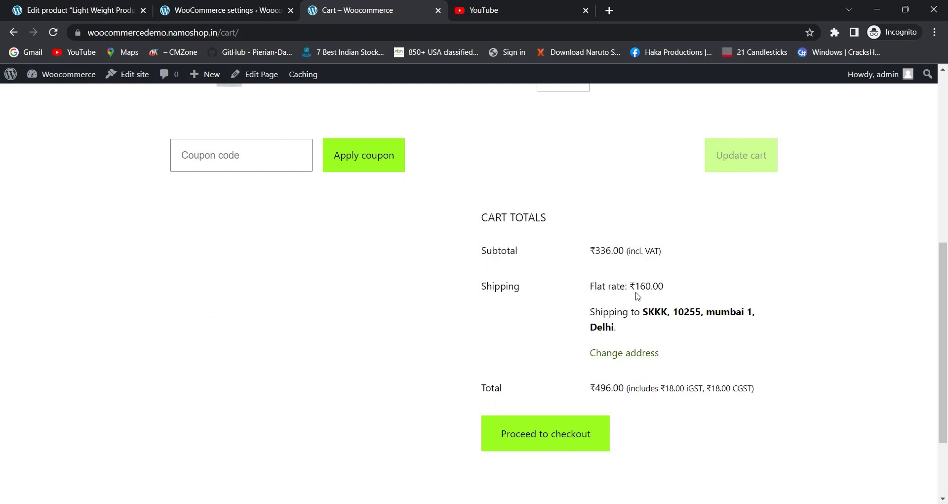
Remove Light Weight Product from the cart and check the shipping charge for Heavy Weight Product alone
scroll(636, 296, up, 4)
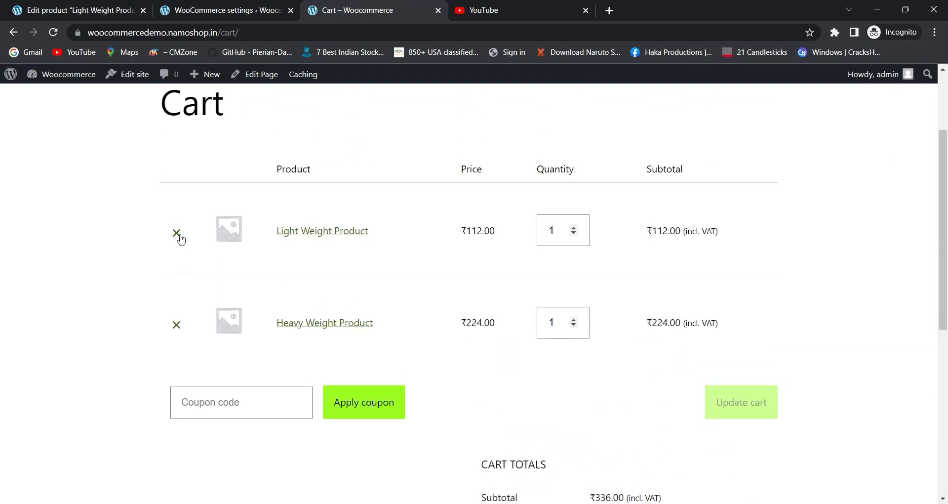
click(180, 236)
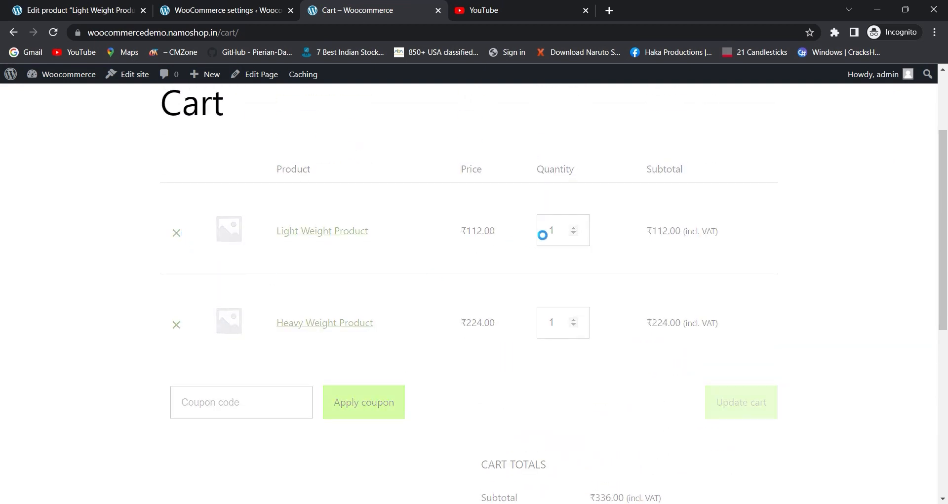
scroll(371, 355, down, 3)
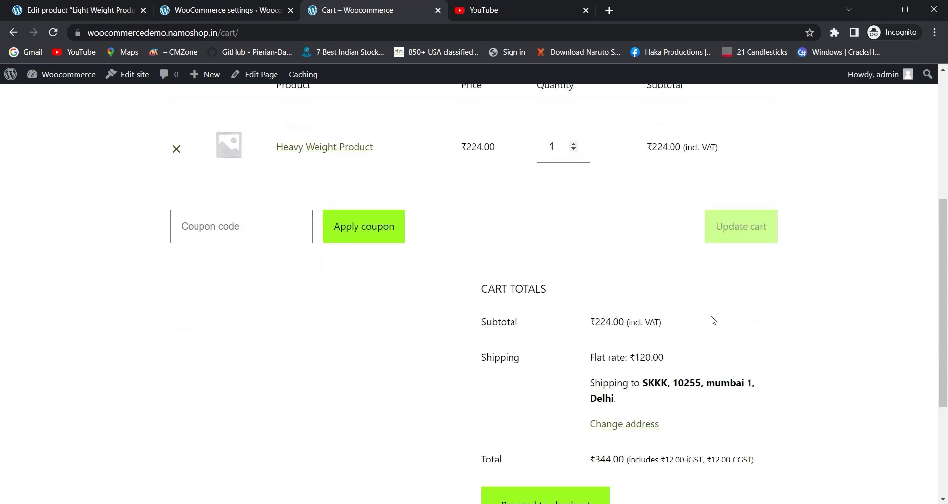
drag(669, 359, 640, 359)
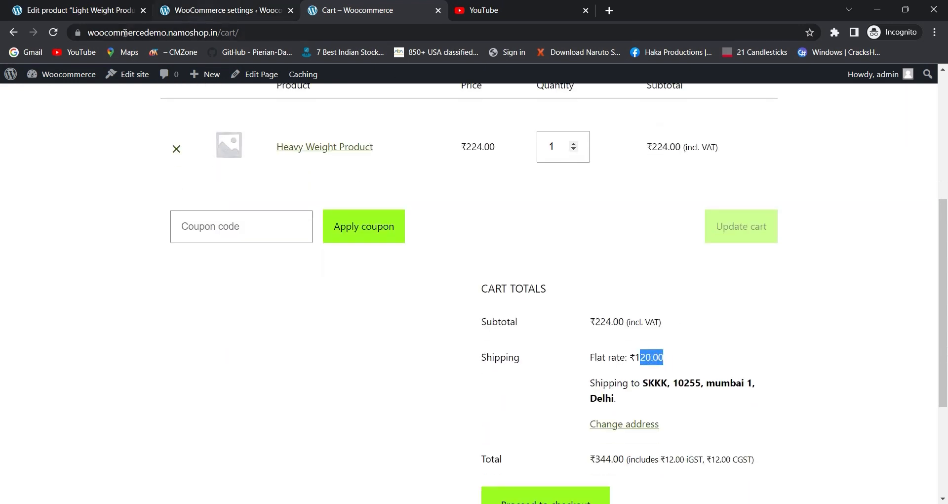
Compare the Heavy Weight class cost and base cost in the flat rate settings with the cart's shipping charge
click(74, 10)
click(208, 5)
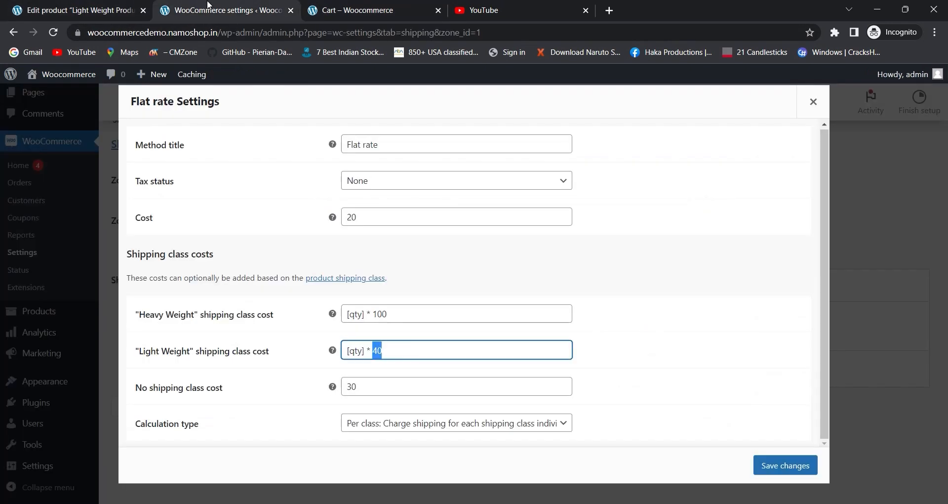
drag(419, 314, 367, 314)
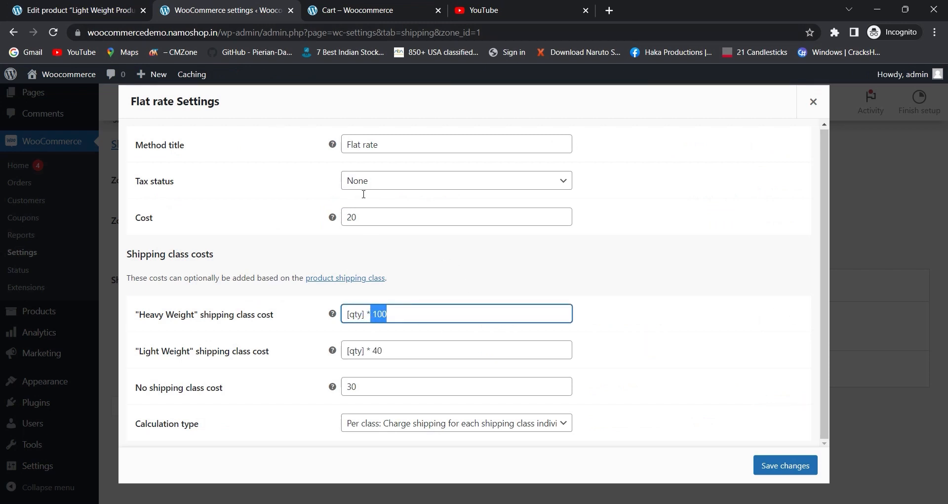
click(349, 220)
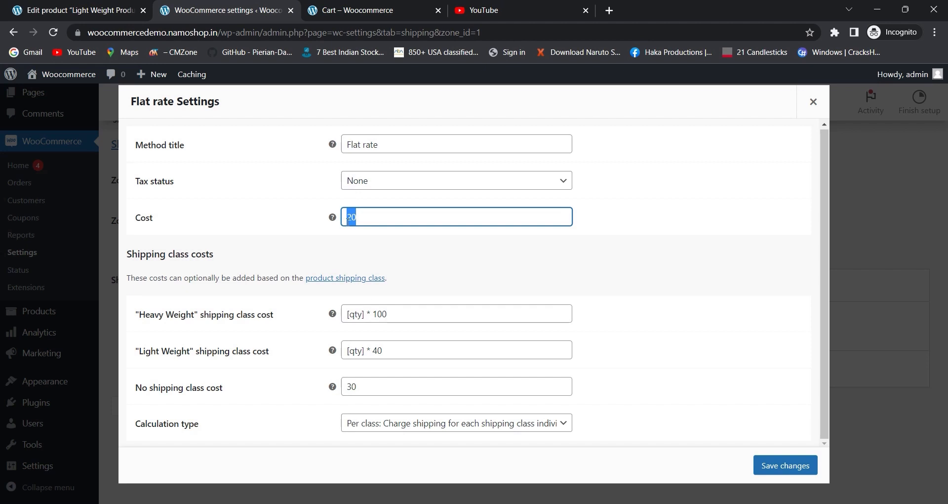
click(374, 9)
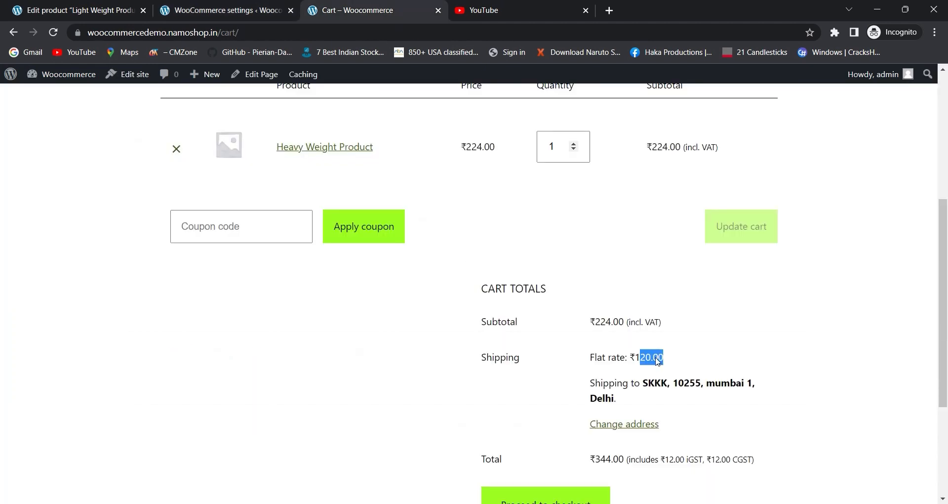
Review the Light Weight class cost, the no shipping class cost and the calculation type options in the flat rate settings
click(225, 10)
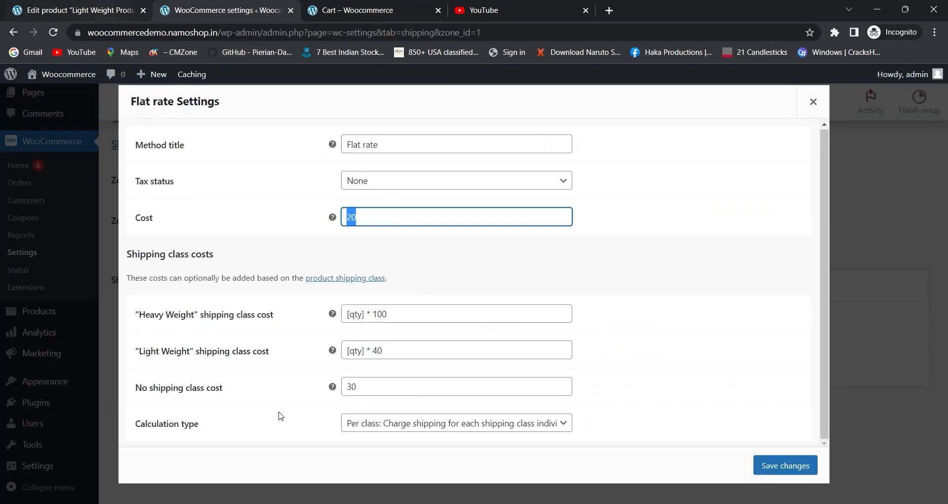
drag(388, 351, 368, 312)
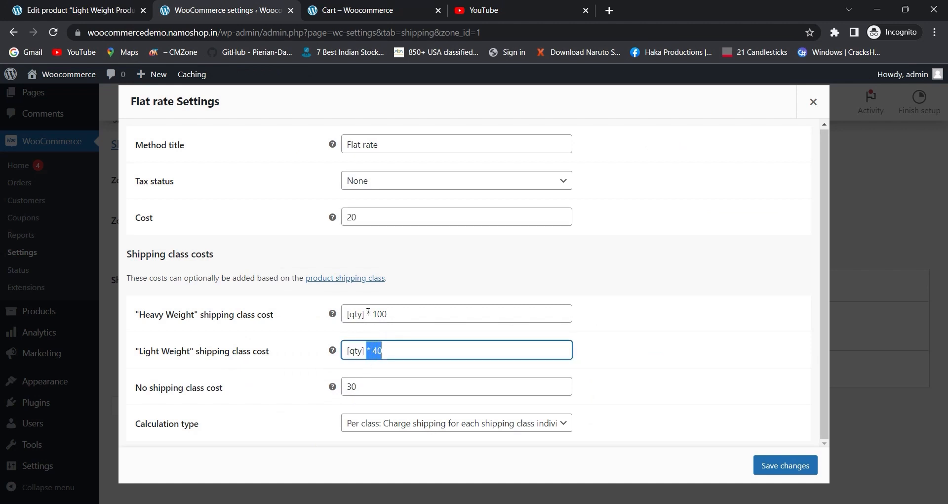
drag(368, 391, 342, 385)
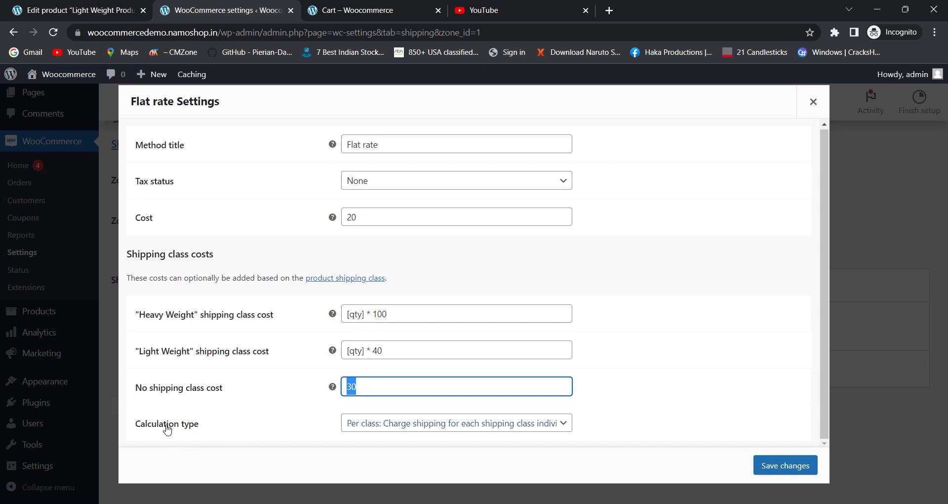
click(387, 427)
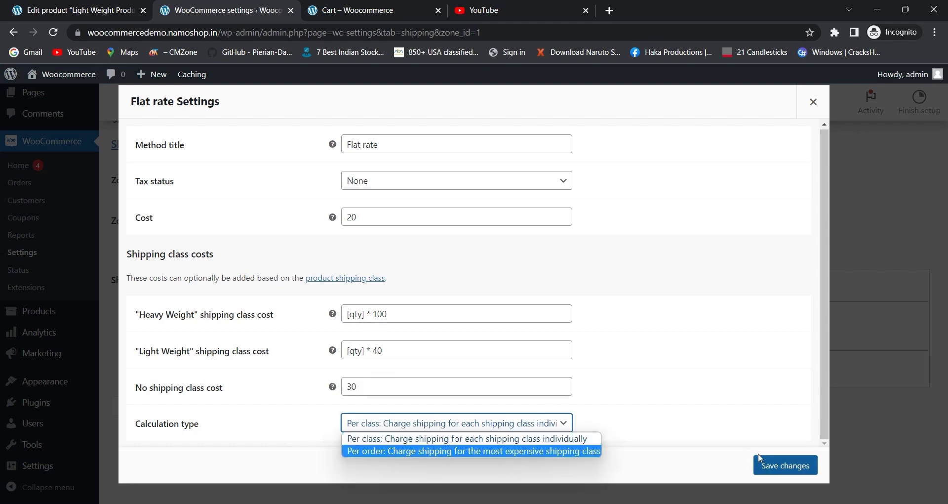
click(710, 423)
Add Light Weight Product to the cart alongside Heavy Weight Product from the shop page
click(371, 10)
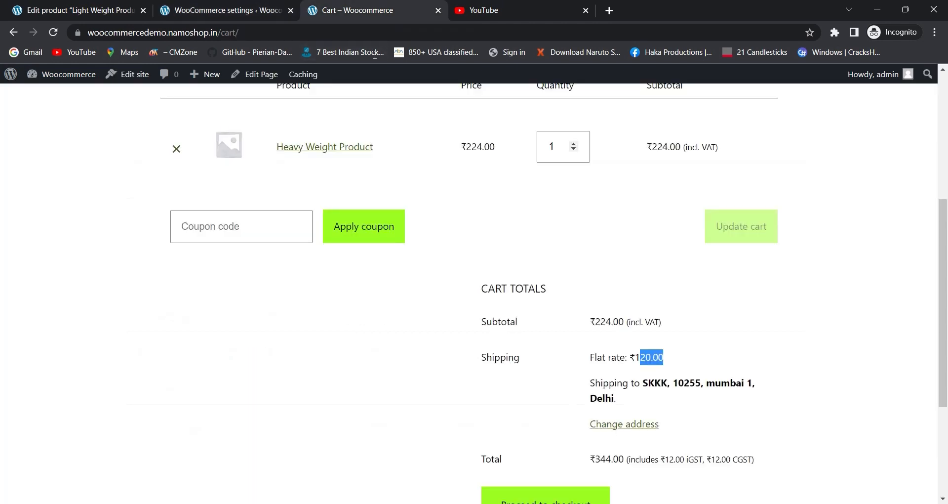
scroll(444, 273, up, 4)
scroll(671, 214, up, 2)
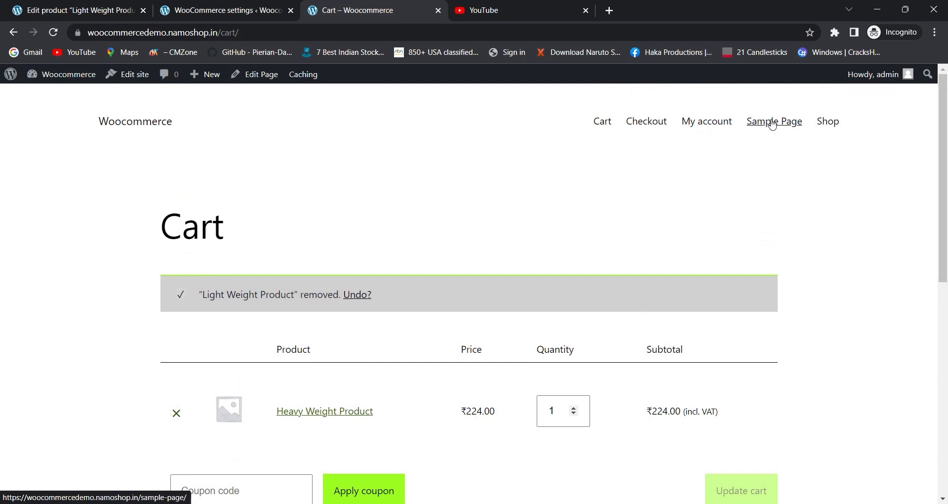
click(824, 124)
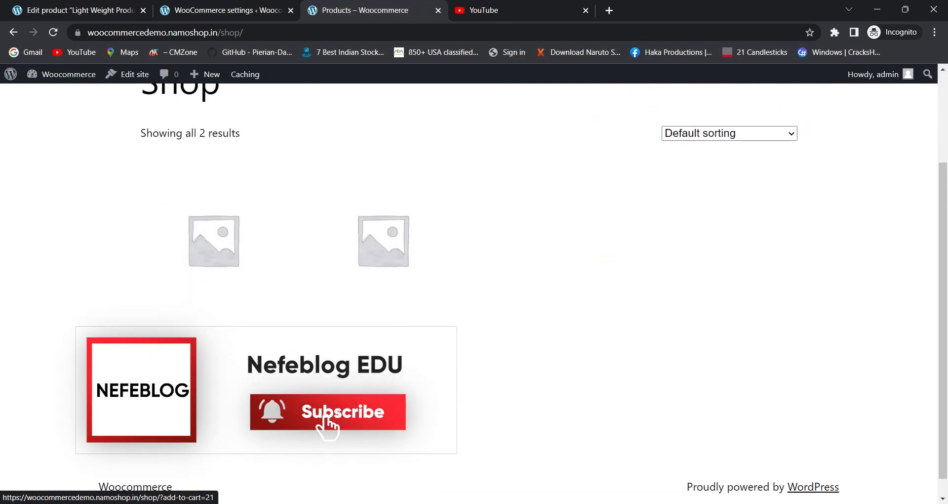
click(383, 420)
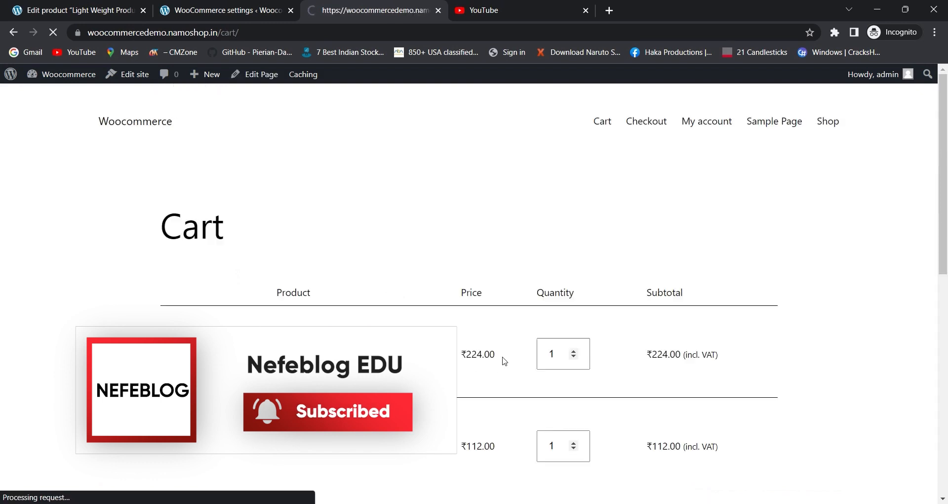
Check the flat rate shipping charge in the cart totals for one Heavy Weight Product and one Light Weight Product
scroll(591, 322, down, 3)
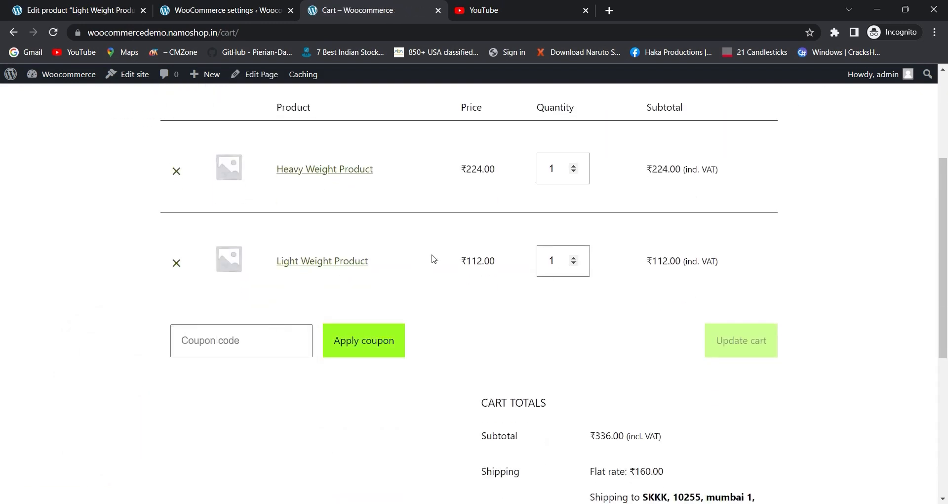
scroll(434, 259, down, 2)
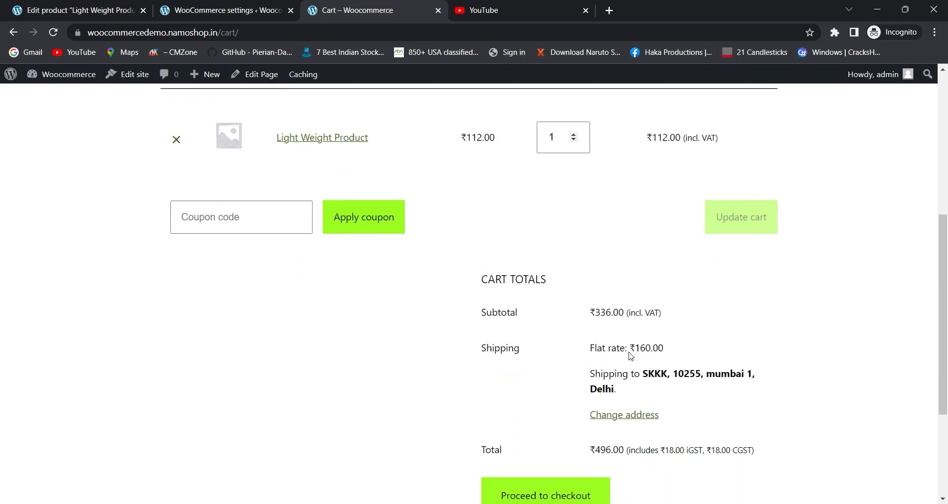
scroll(624, 326, up, 2)
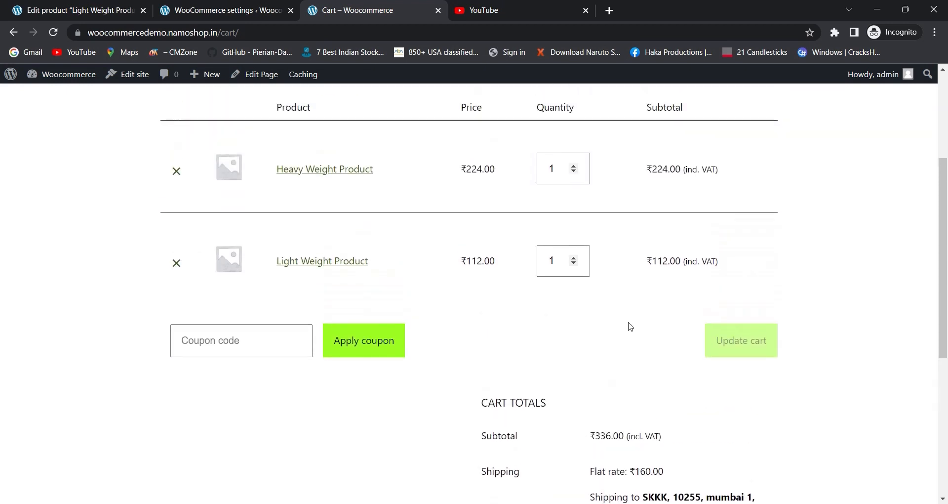
scroll(645, 309, down, 3)
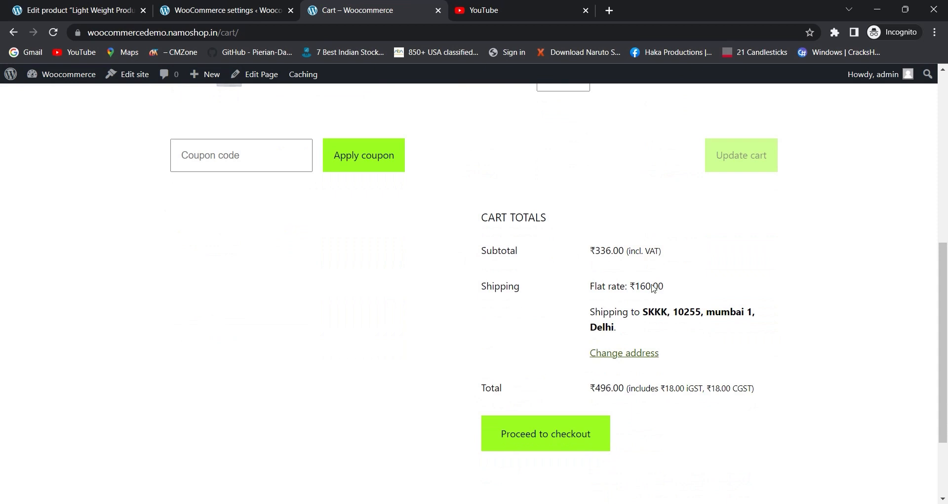
drag(658, 286, 640, 287)
scroll(669, 296, up, 4)
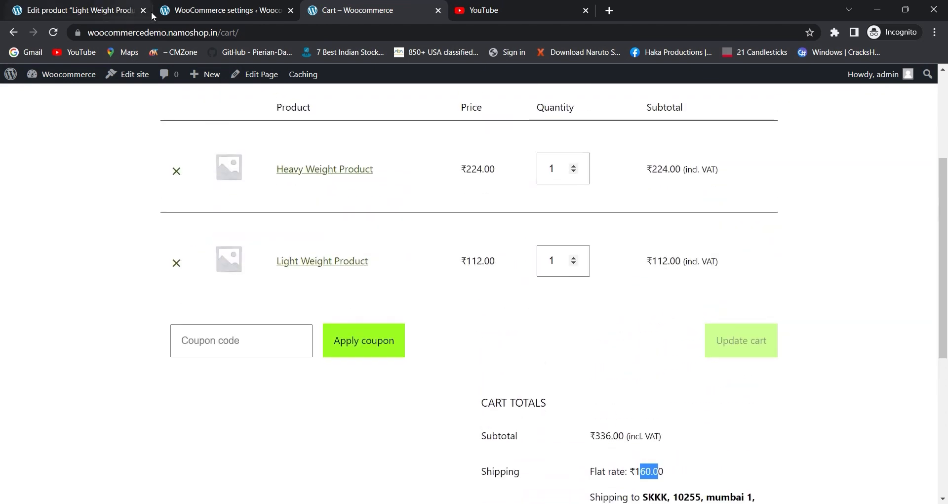
Set the flat rate's calculation type to "Per order: Charge shipping for the most expensive shipping class" and save the changes
click(181, 11)
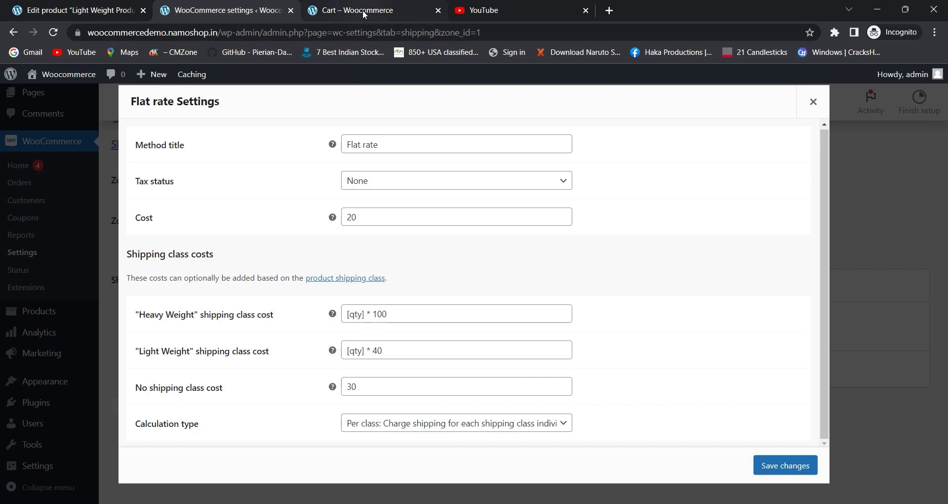
click(390, 424)
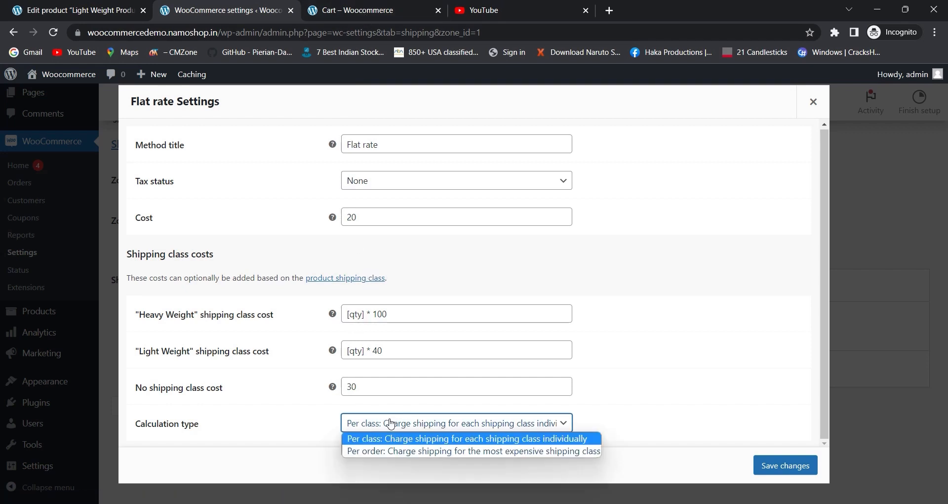
click(388, 452)
click(395, 423)
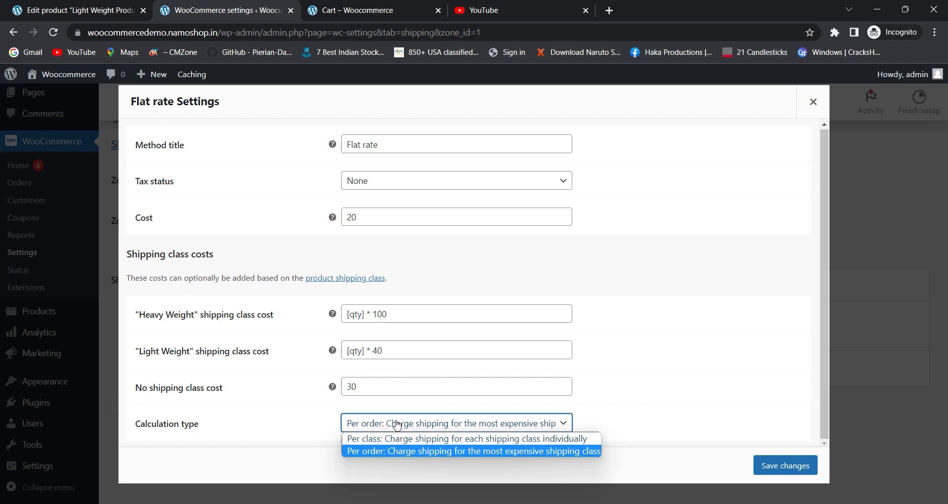
click(539, 452)
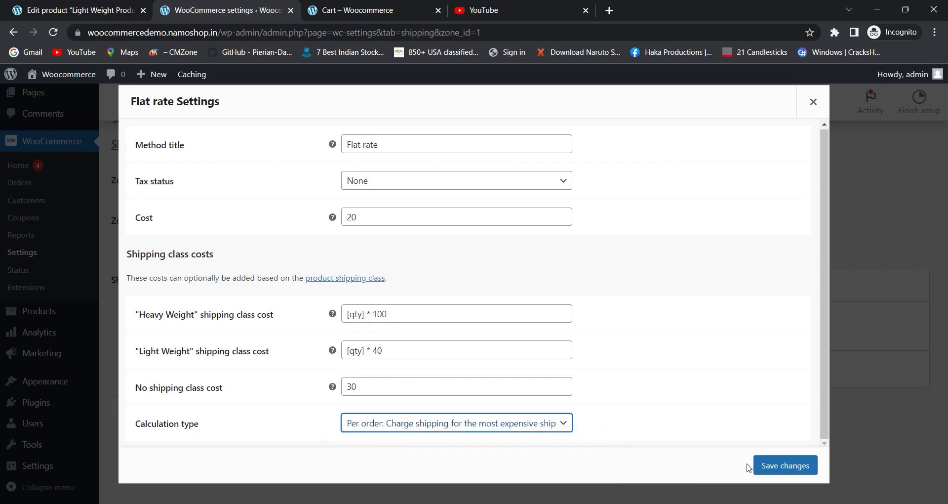
click(762, 466)
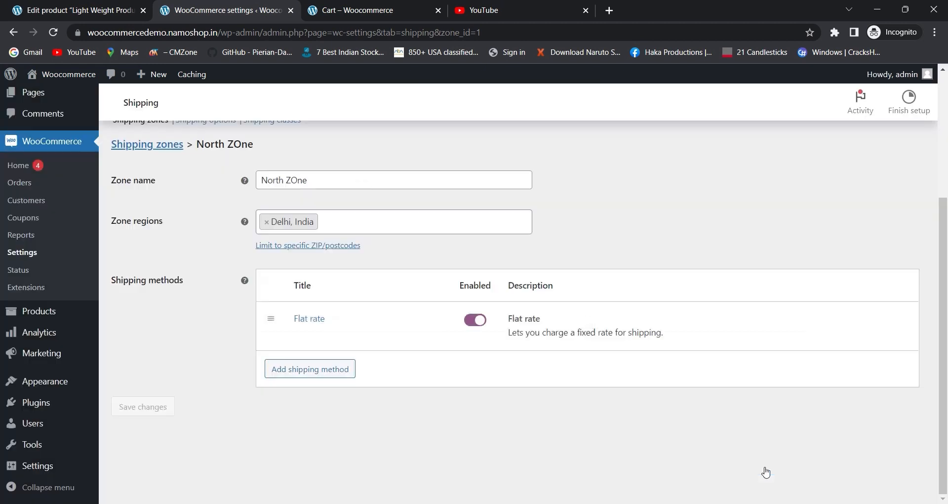
Reload the cart page and check the flat rate shipping charge under the per order calculation
click(365, 10)
click(372, 31)
key(Return)
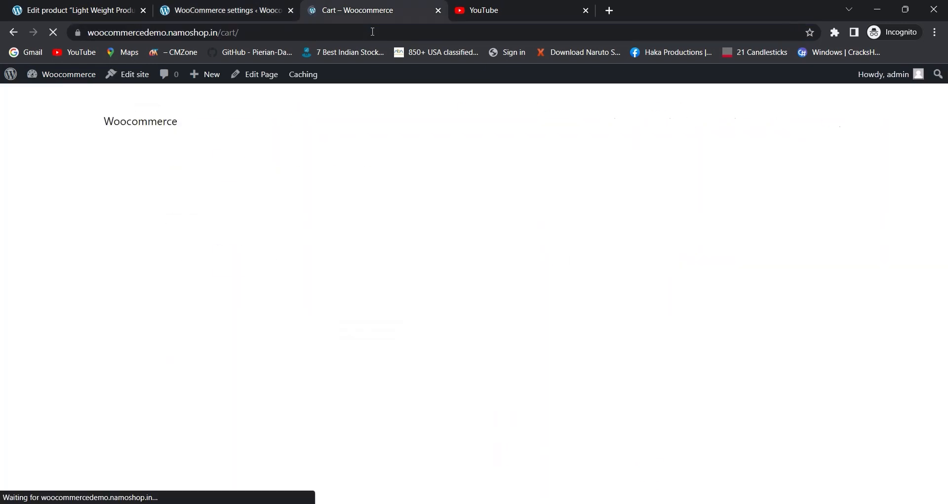
scroll(503, 184, down, 3)
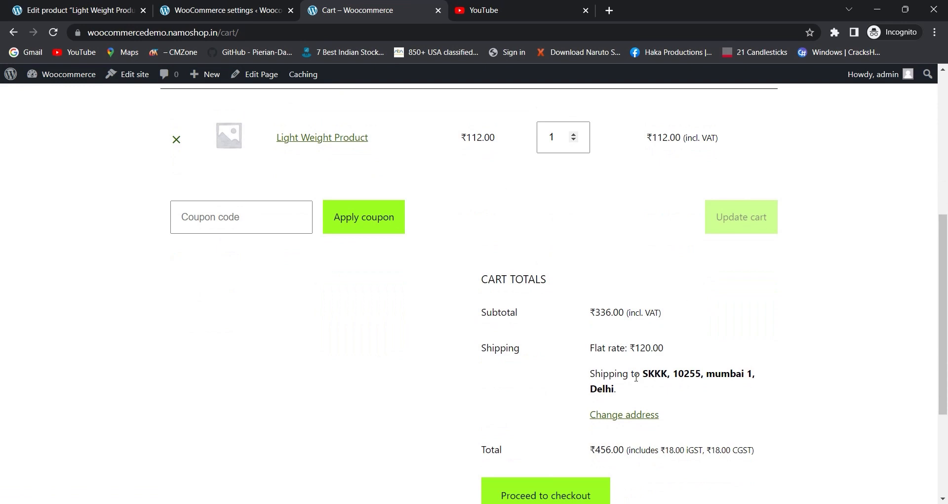
double_click(650, 348)
Reopen North ZOne's flat rate settings and compare the base cost with the Heavy Weight, Light Weight and no shipping class costs
click(245, 7)
click(310, 318)
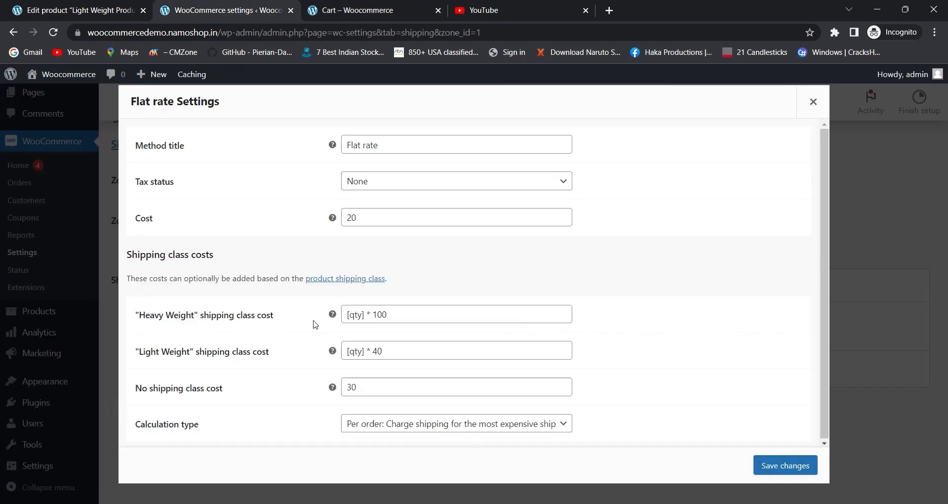
double_click(350, 220)
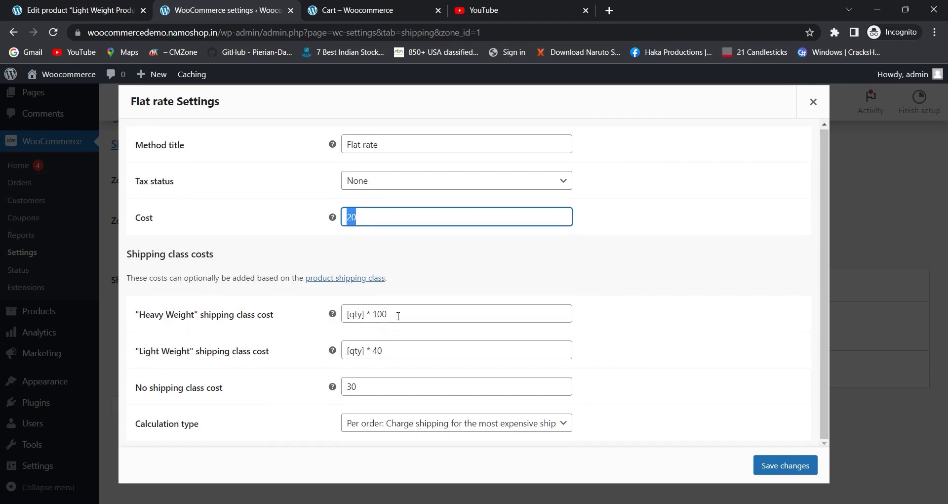
double_click(380, 314)
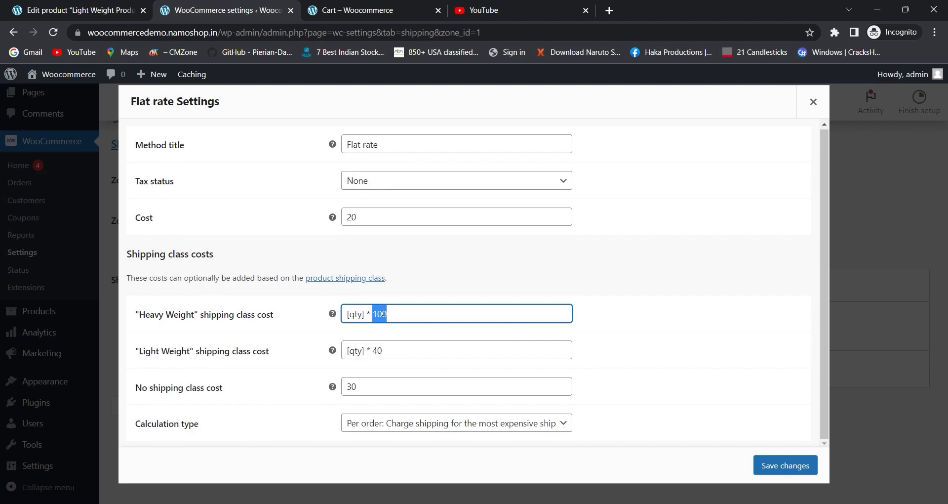
double_click(375, 350)
double_click(345, 385)
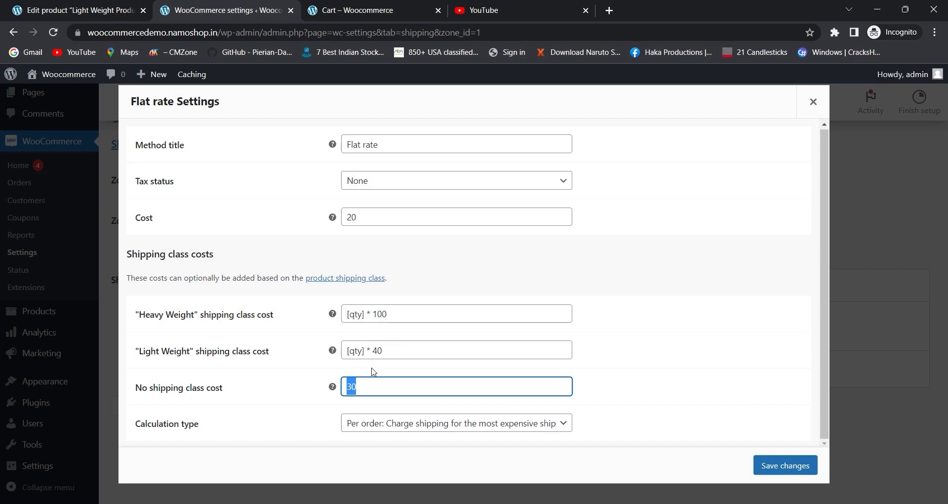
drag(391, 318, 374, 314)
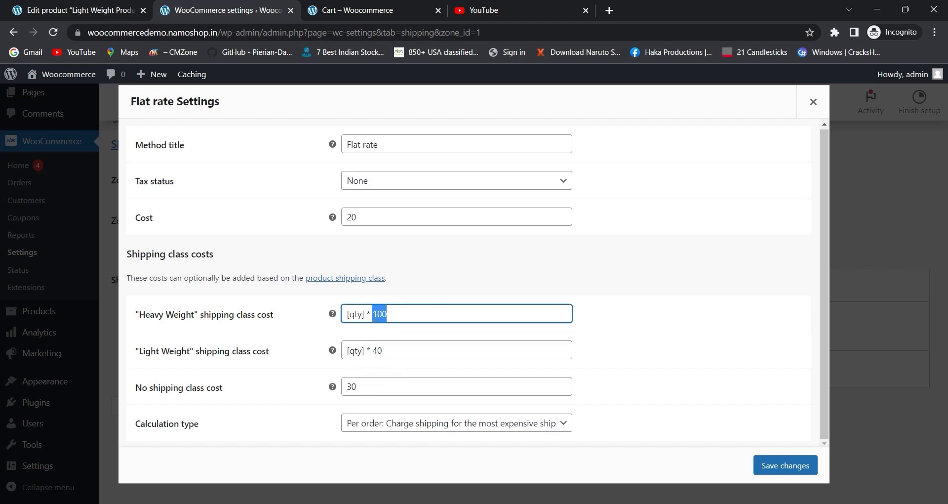
Recheck the cart's flat rate shipping charge and return to the North ZOne shipping settings
click(395, 9)
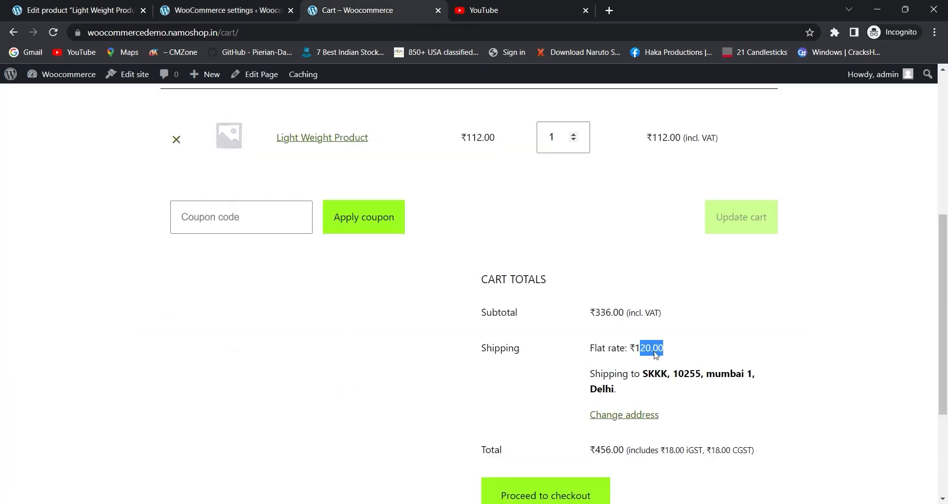
triple_click(657, 352)
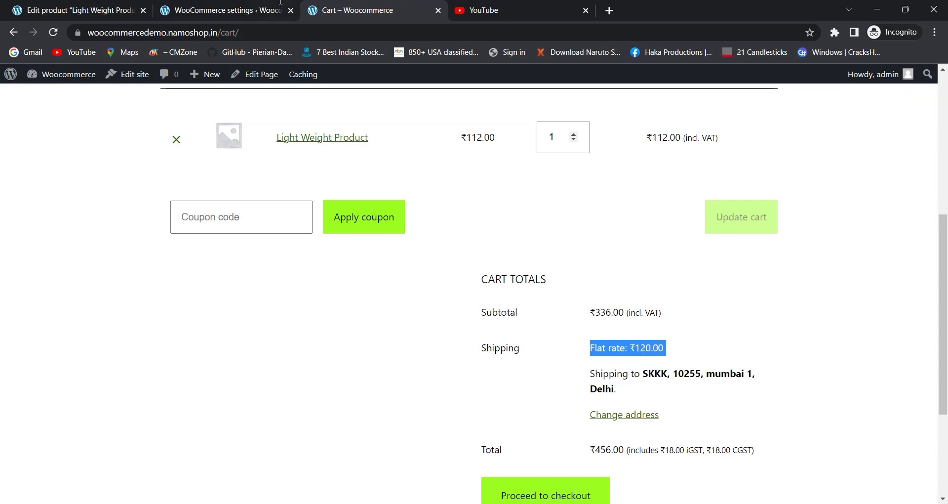
click(245, 15)
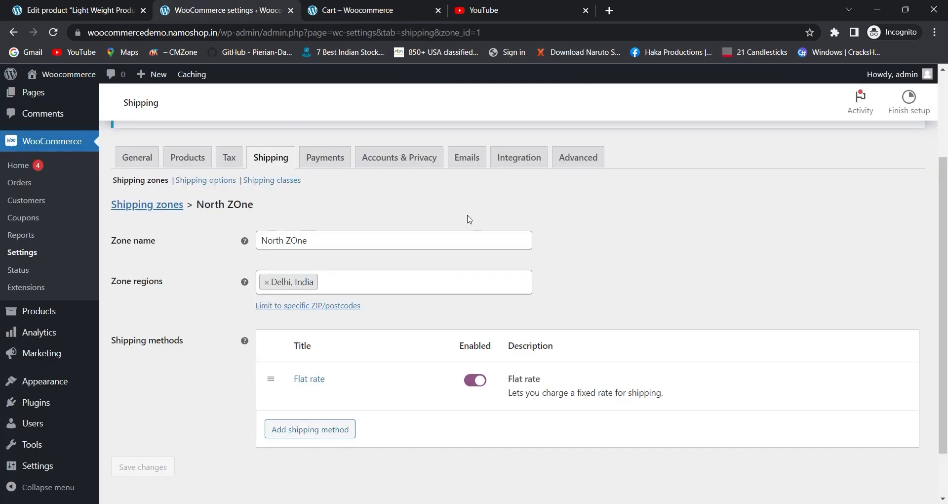